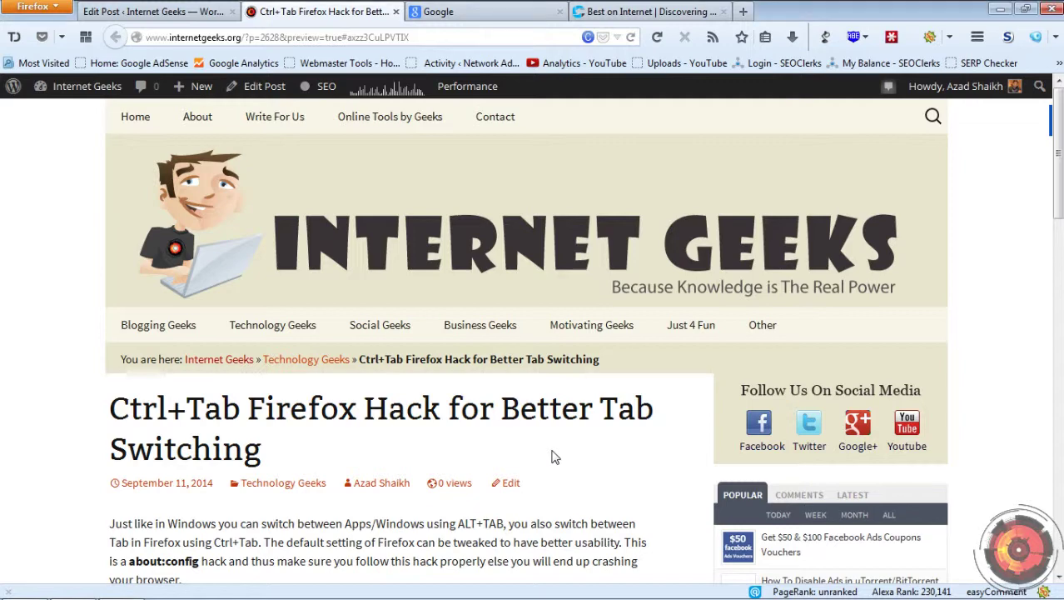
# Load about:config in a new tab and accept its warning to reveal the preferences list
pyautogui.scroll(-2, 555, 457)
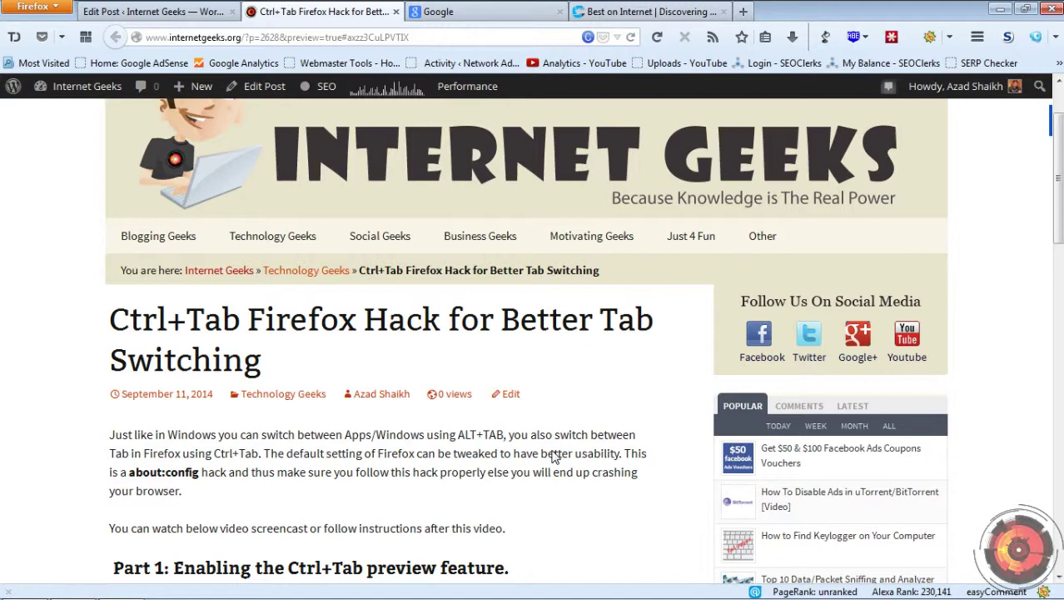
pyautogui.hotkey('ctrl', 'Tab')
pyautogui.hotkey('ctrl', 'Tab')
pyautogui.hotkey('ctrl', 'Tab')
pyautogui.hotkey('ctrl', 'Tab')
pyautogui.click(744, 11)
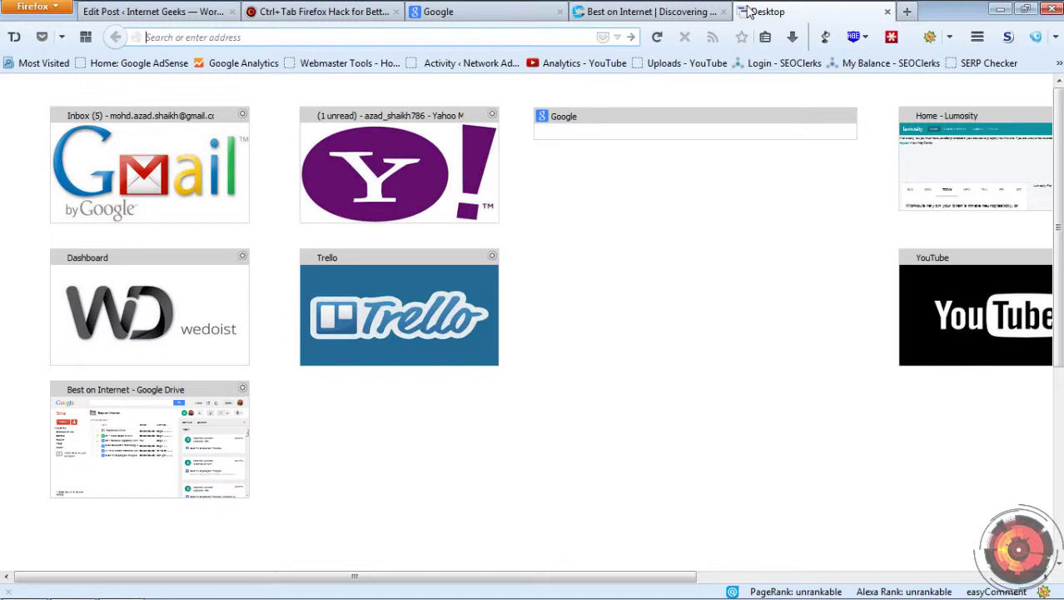
pyautogui.write('about')
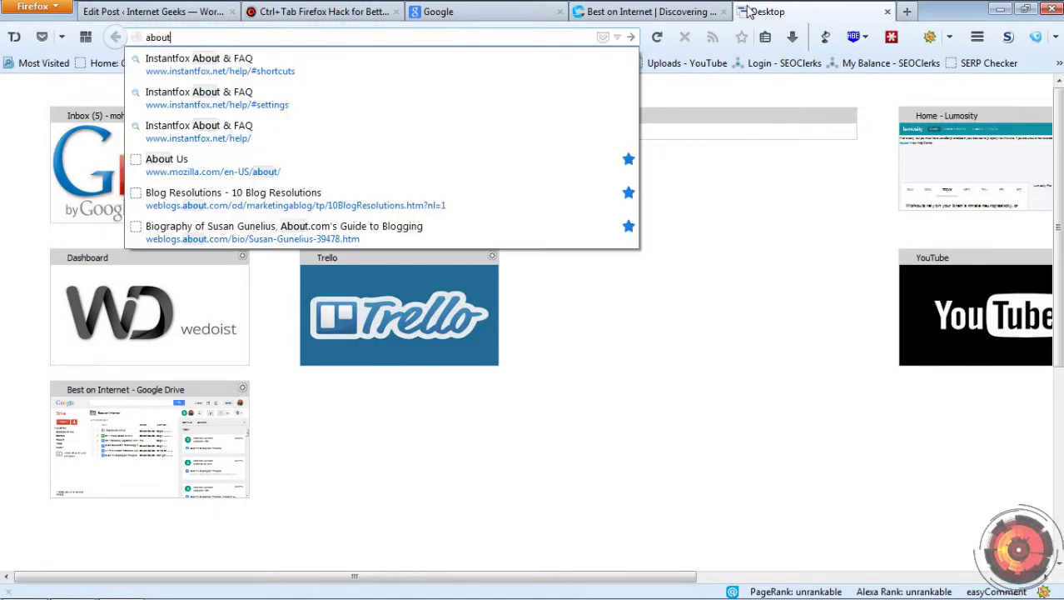
pyautogui.write(':f')
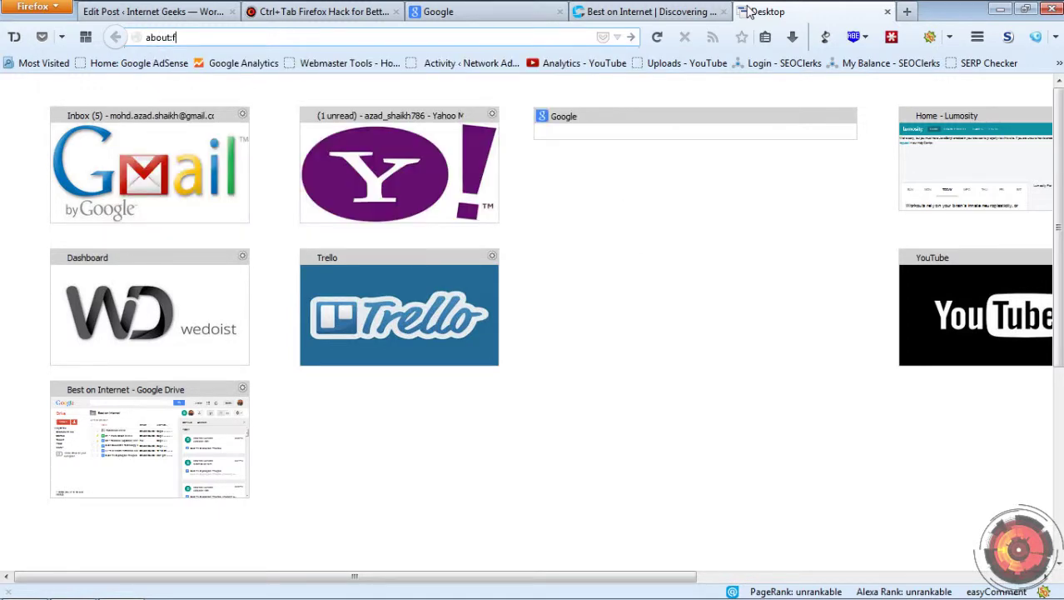
pyautogui.press('BackSpace')
pyautogui.write('config')
pyautogui.press('Return')
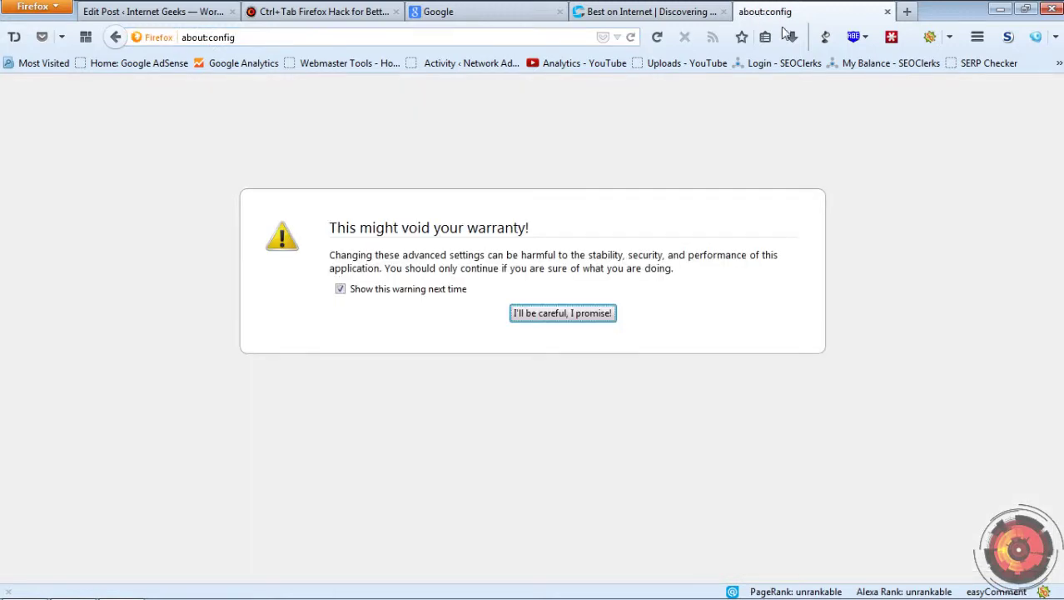
pyautogui.click(551, 316)
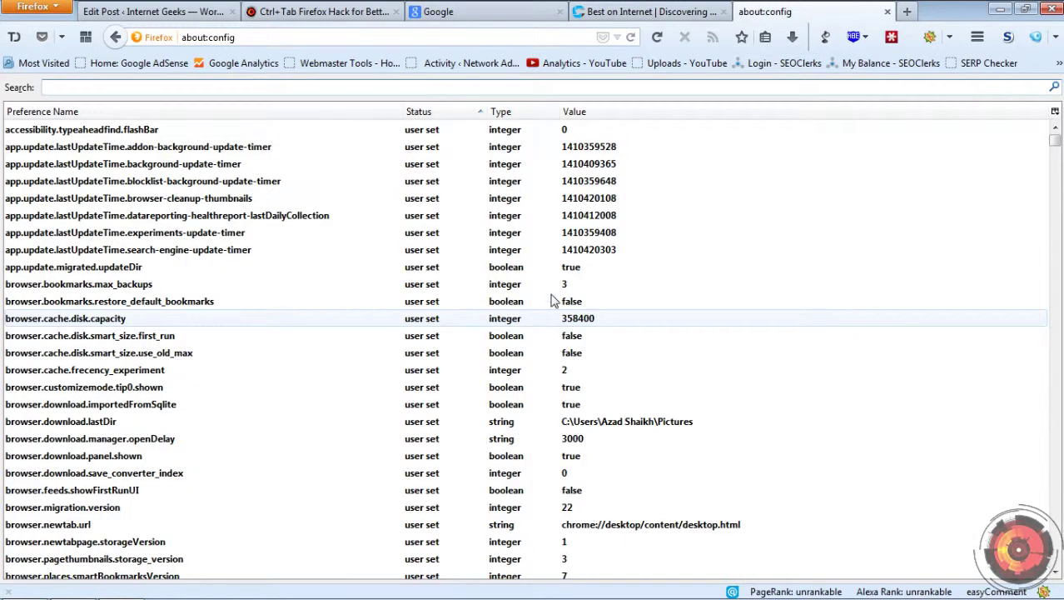
# Copy the browser.ctrlTab.previews preference name from the tutorial article
pyautogui.click(319, 21)
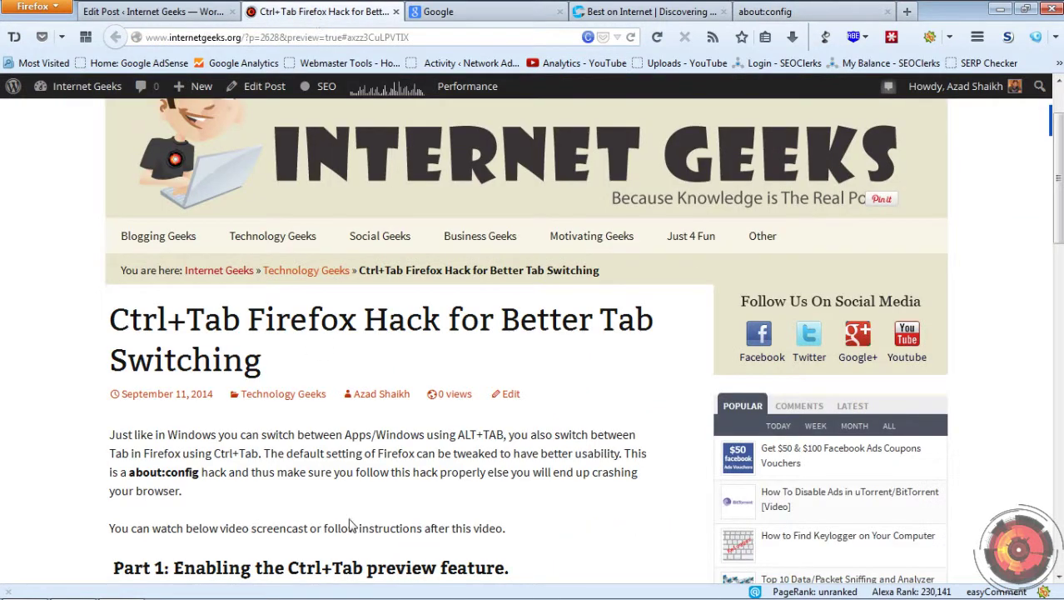
pyautogui.scroll(-2, 363, 542)
pyautogui.moveTo(283, 464); pyautogui.dragTo(423, 466)
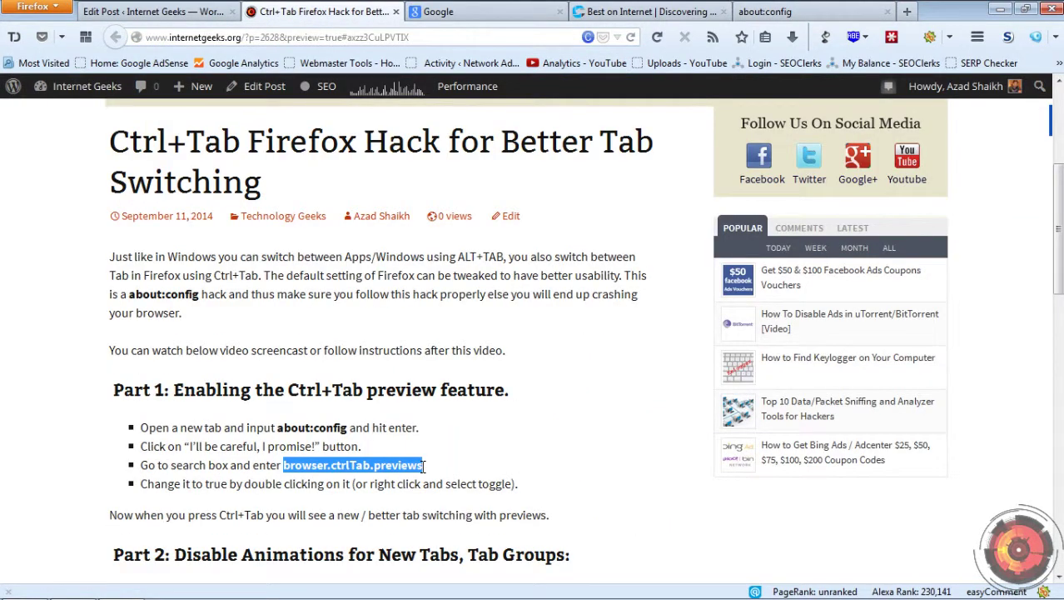
pyautogui.hotkey('ctrl', 'c')
# Filter about:config to browser.ctrlTab.previews and switch it from false to true
pyautogui.click(764, 11)
pyautogui.hotkey('ctrl', 'v')
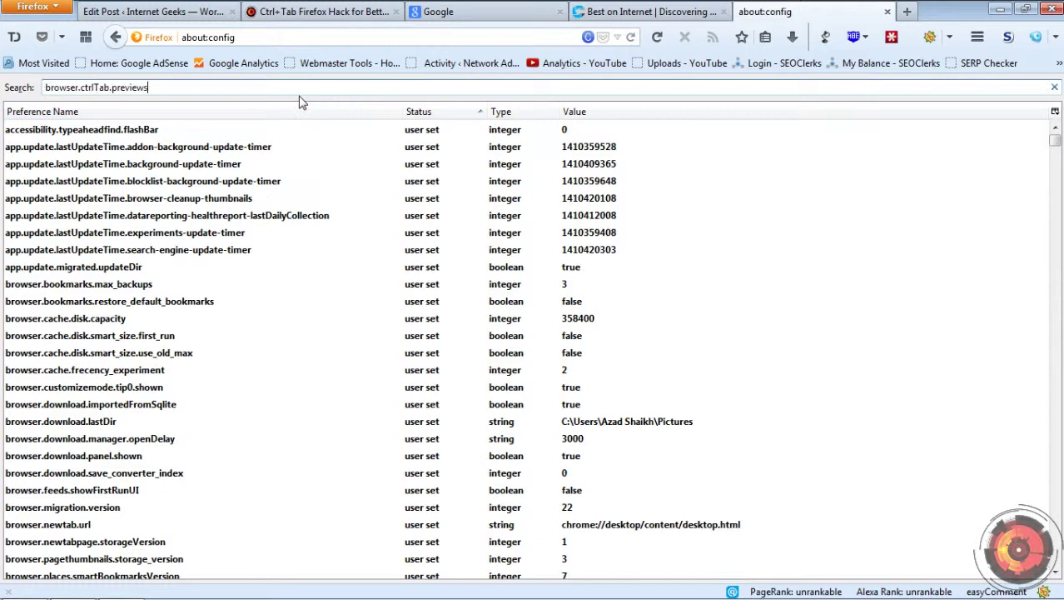
pyautogui.click(408, 134)
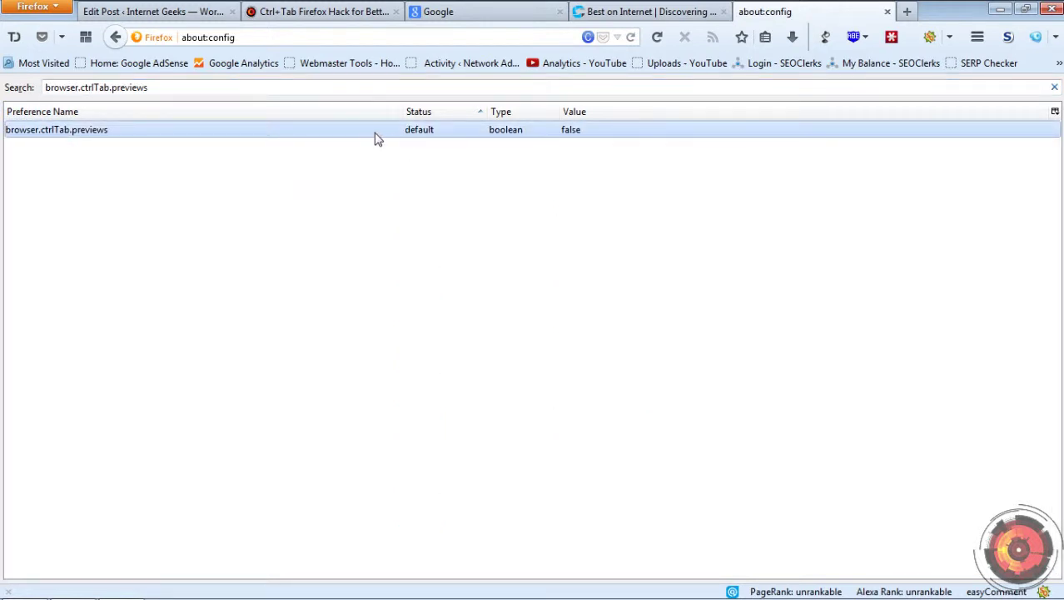
pyautogui.doubleClick(375, 133)
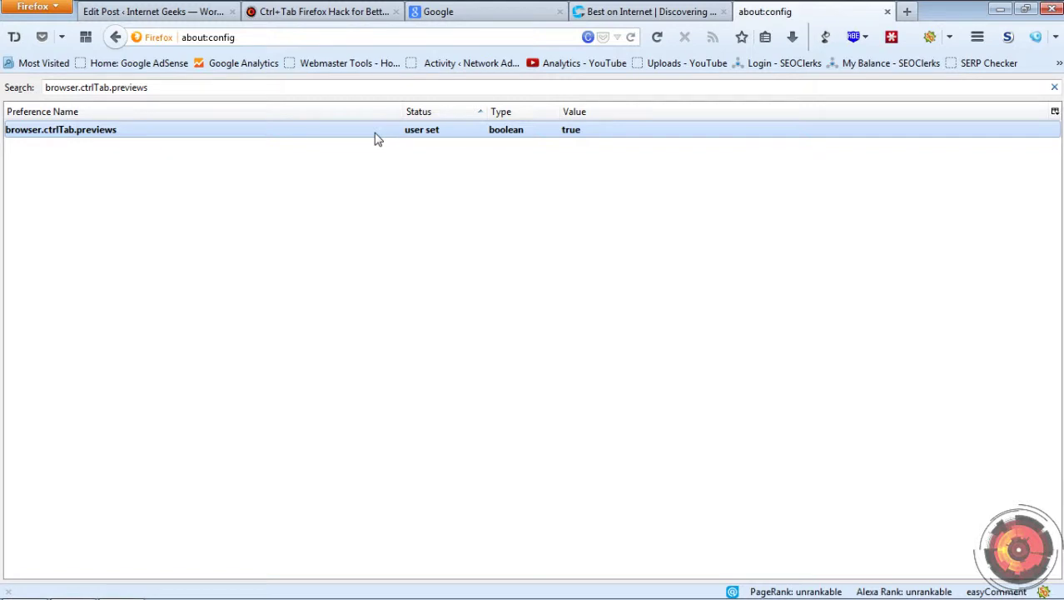
# Toggle browser.ctrlTab.previews off and back on so it ends true
pyautogui.rightClick(288, 131)
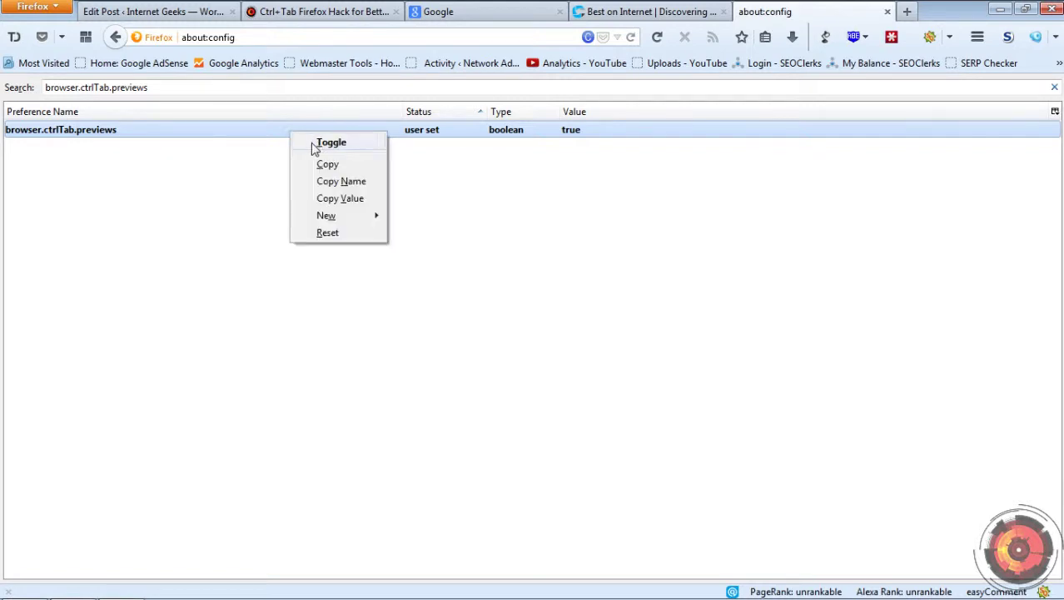
pyautogui.click(316, 143)
pyautogui.rightClick(324, 131)
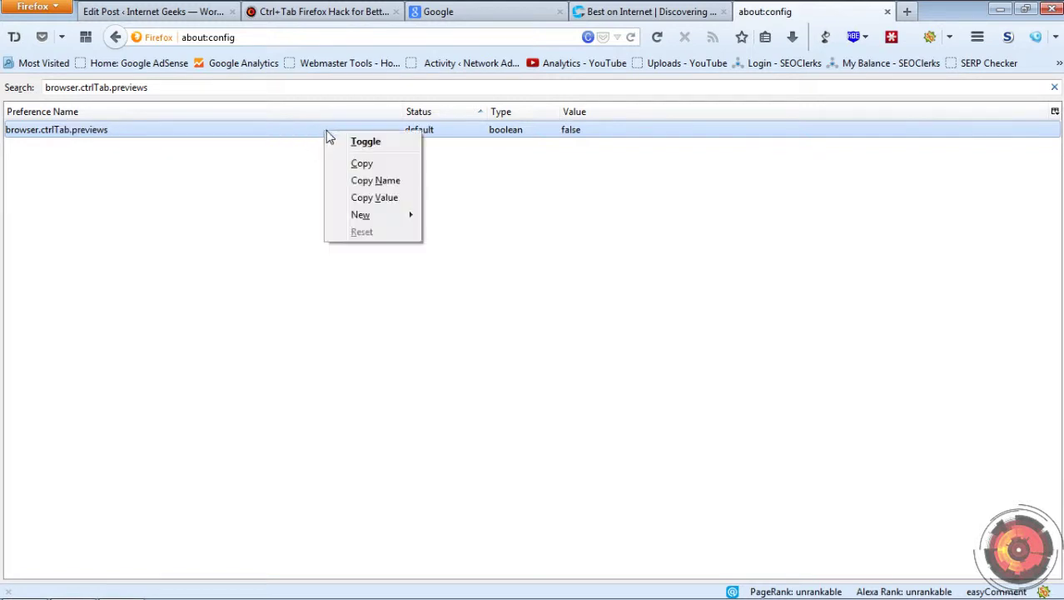
pyautogui.click(337, 146)
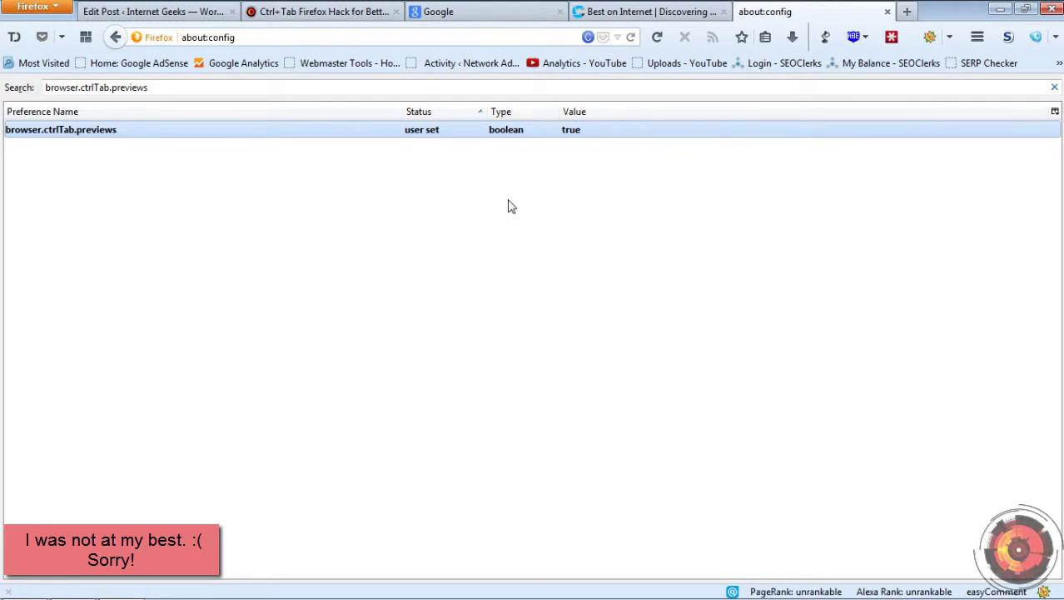
pyautogui.hotkey('ctrl', 'Tab')
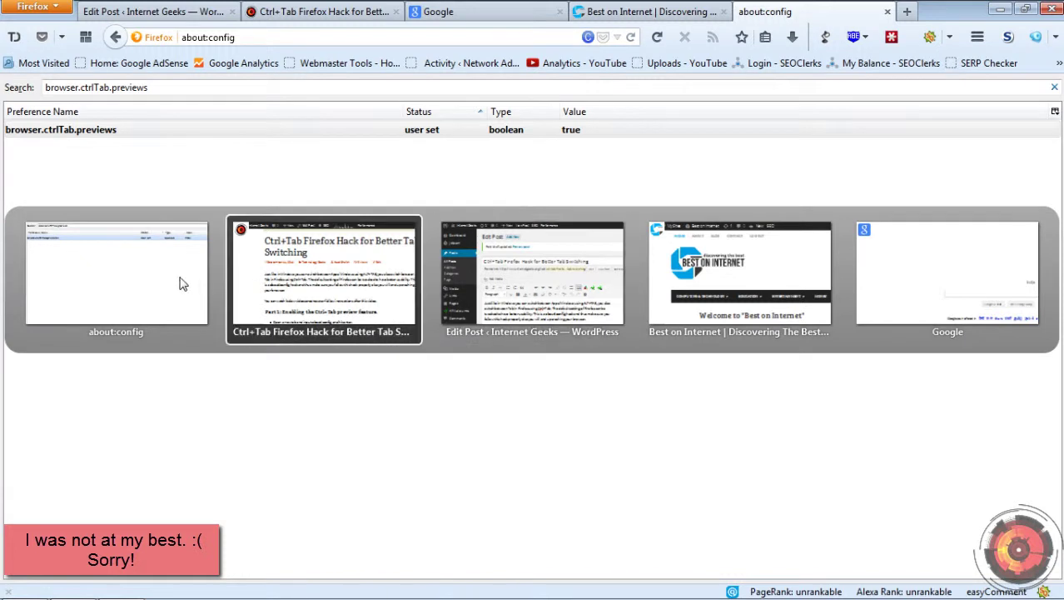
pyautogui.hotkey('ctrl', 'Tab')
pyautogui.hotkey('ctrl', 'Tab')
pyautogui.hotkey('ctrl', 'Tab')
pyautogui.hotkey('ctrl', 'shift', 'Tab')
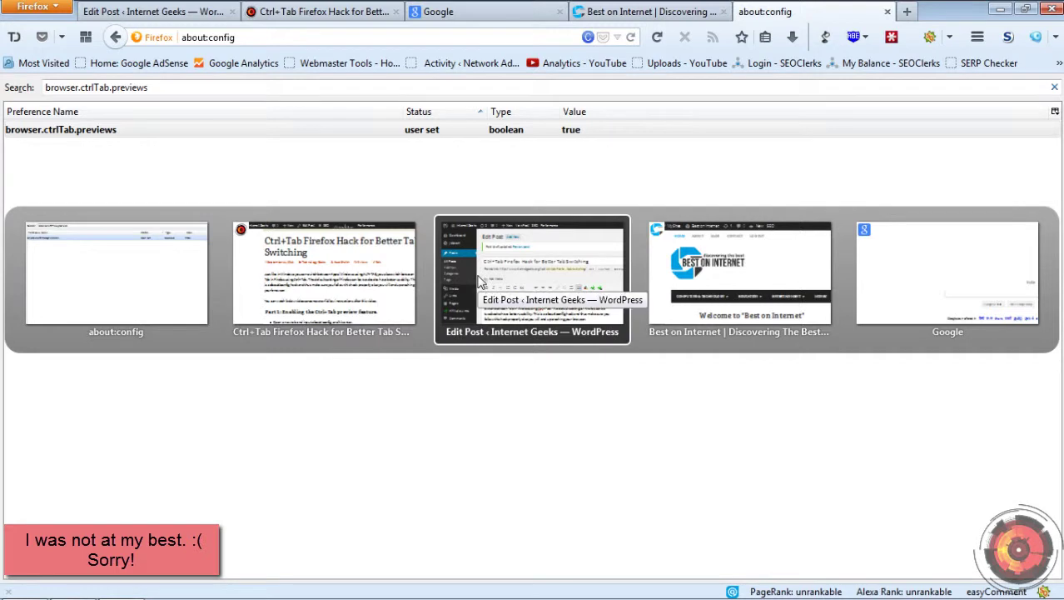
pyautogui.hotkey('ctrl', 'Tab')
pyautogui.hotkey('ctrl', 'Tab')
pyautogui.hotkey('ctrl', 'Tab')
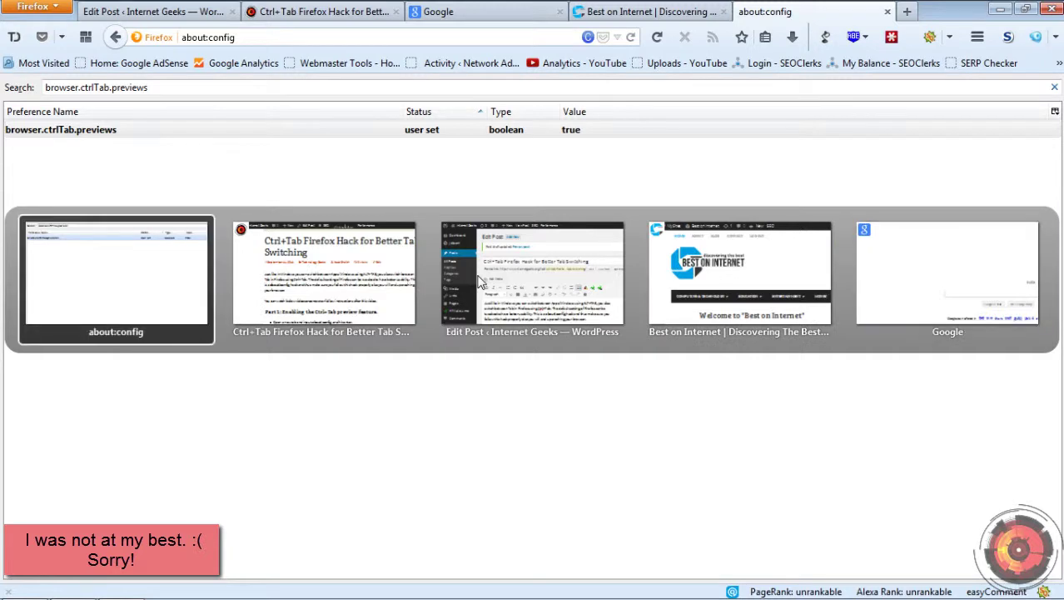
pyautogui.hotkey('ctrl', 'Tab')
pyautogui.hotkey('ctrl', 'Tab')
pyautogui.hotkey('ctrl', 'Tab')
pyautogui.hotkey('ctrl', 'Tab')
pyautogui.hotkey('ctrl', 'Tab')
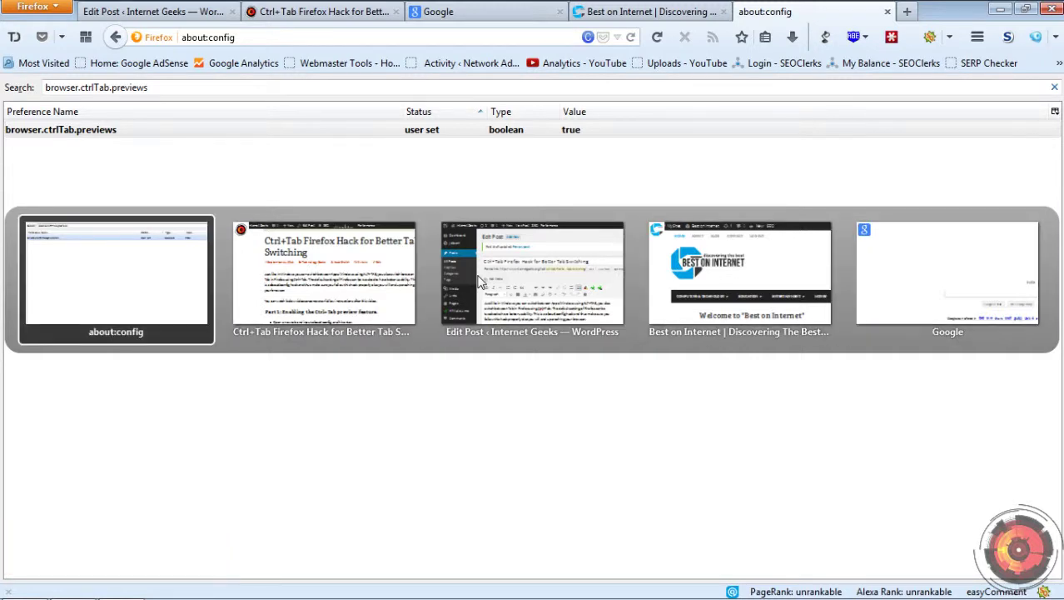
pyautogui.hotkey('ctrl', 'Tab')
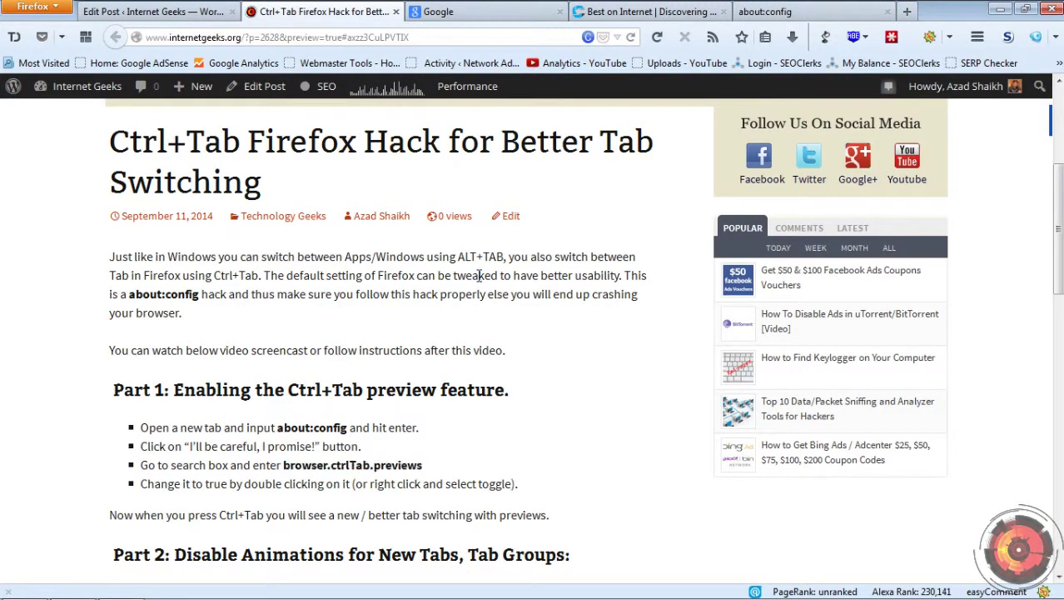
pyautogui.hotkey('ctrl', 'Tab')
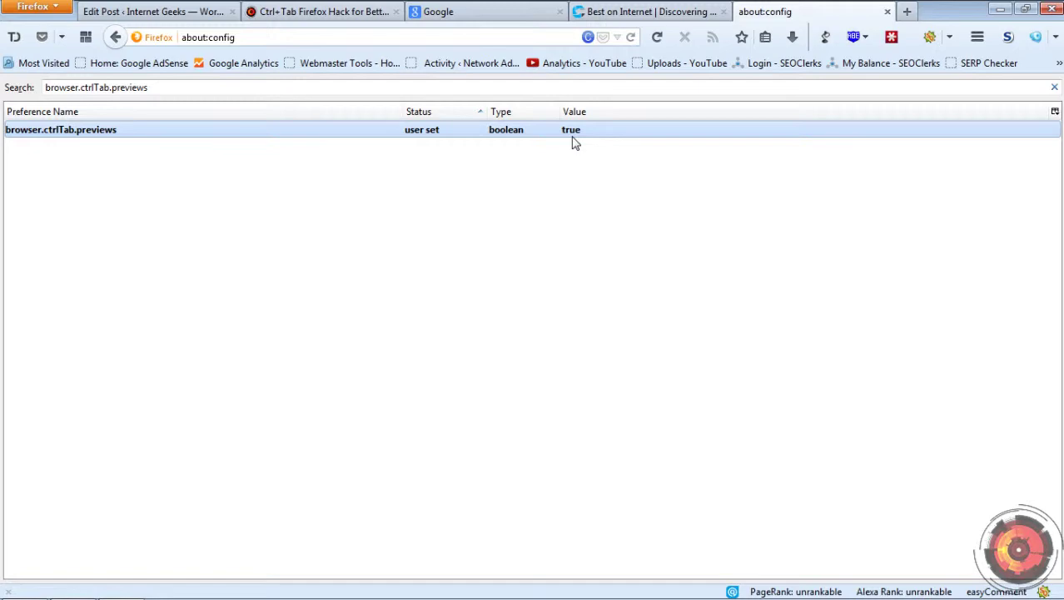
# Try the Ctrl+Tab thumbnail previews, close the tab groups overview, and return to the article
pyautogui.click(322, 9)
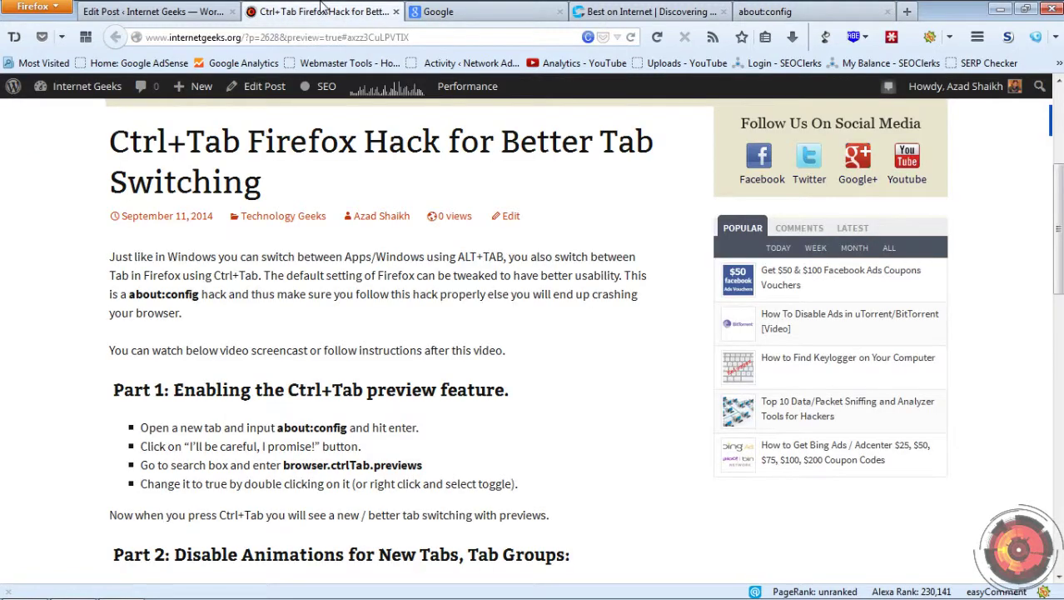
pyautogui.click(762, 13)
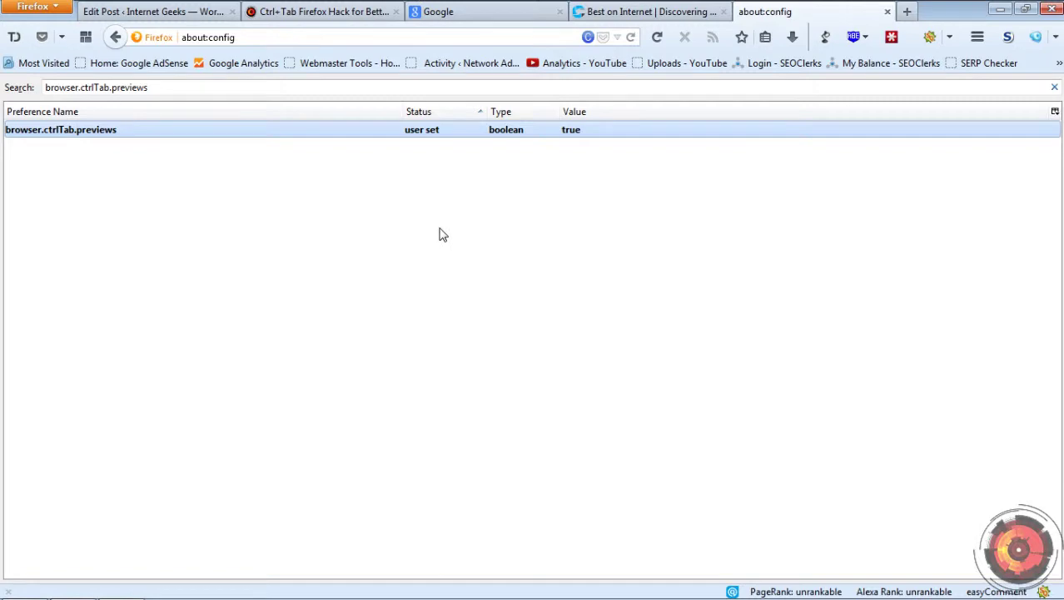
pyautogui.hotkey('ctrl', 'Tab')
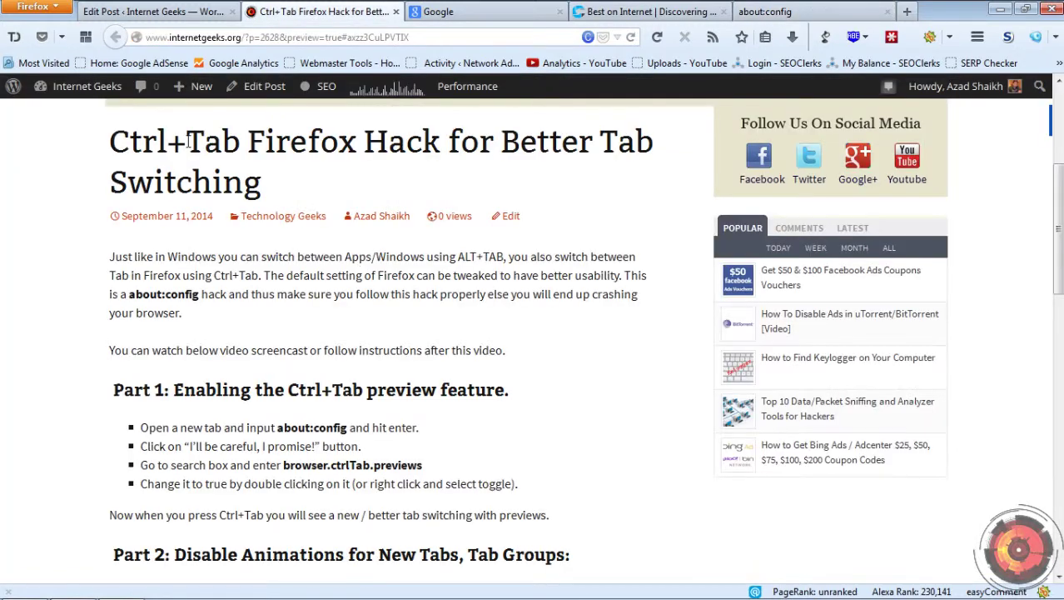
pyautogui.click(84, 37)
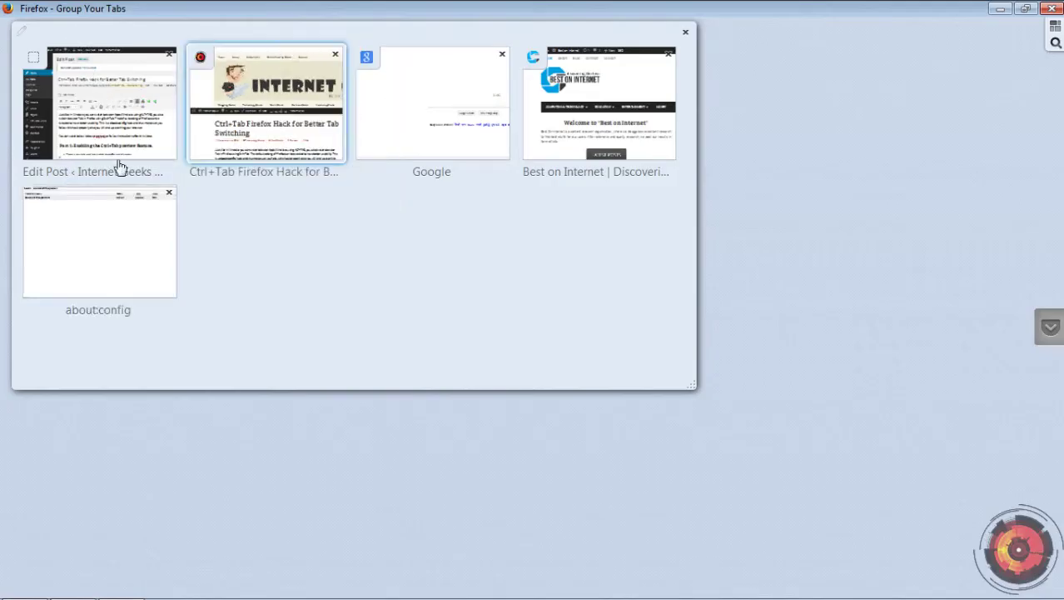
pyautogui.click(98, 113)
pyautogui.click(327, 10)
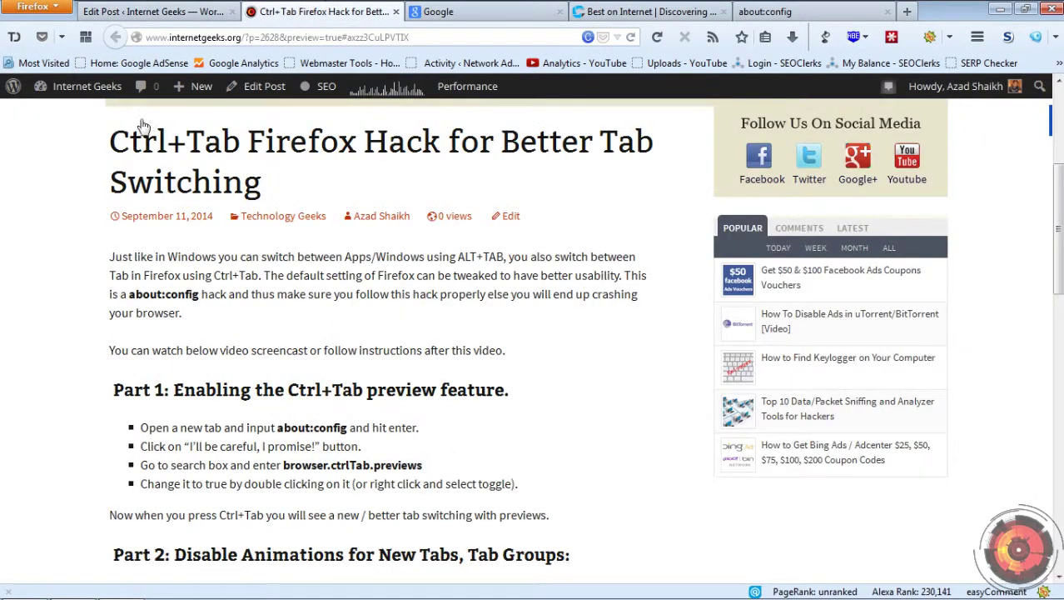
# Scroll the article to Part 2 and select the browser.tabs.animate preference name
pyautogui.scroll(-3, 121, 356)
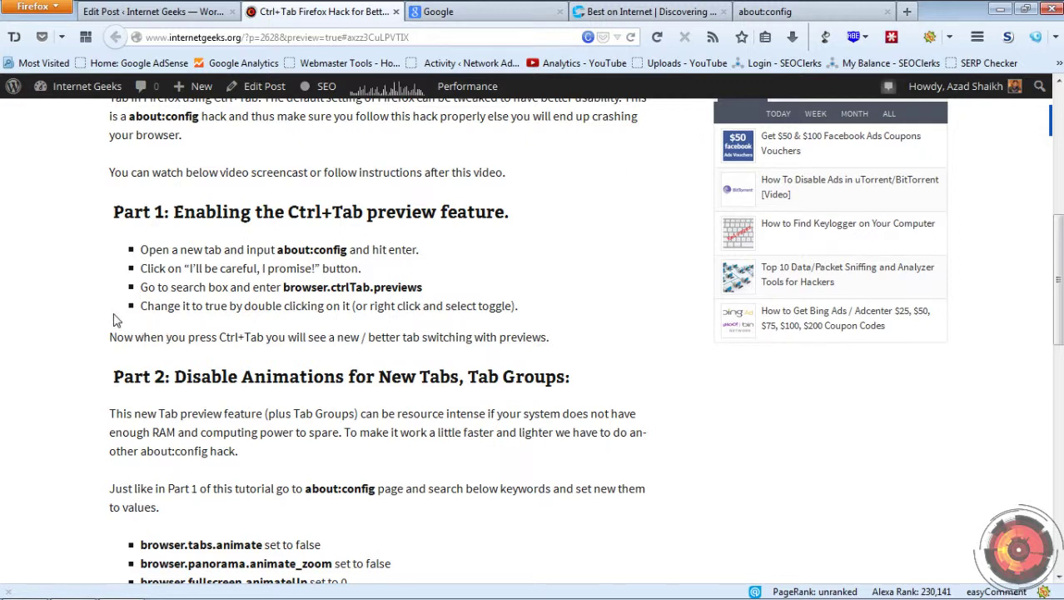
pyautogui.scroll(-2, 115, 318)
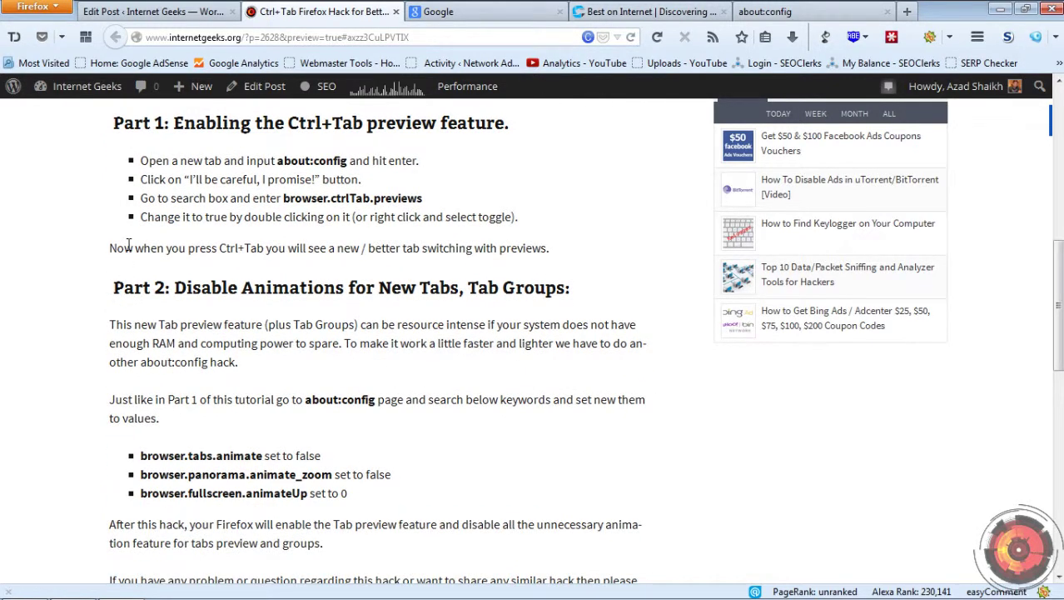
pyautogui.scroll(-2, 128, 243)
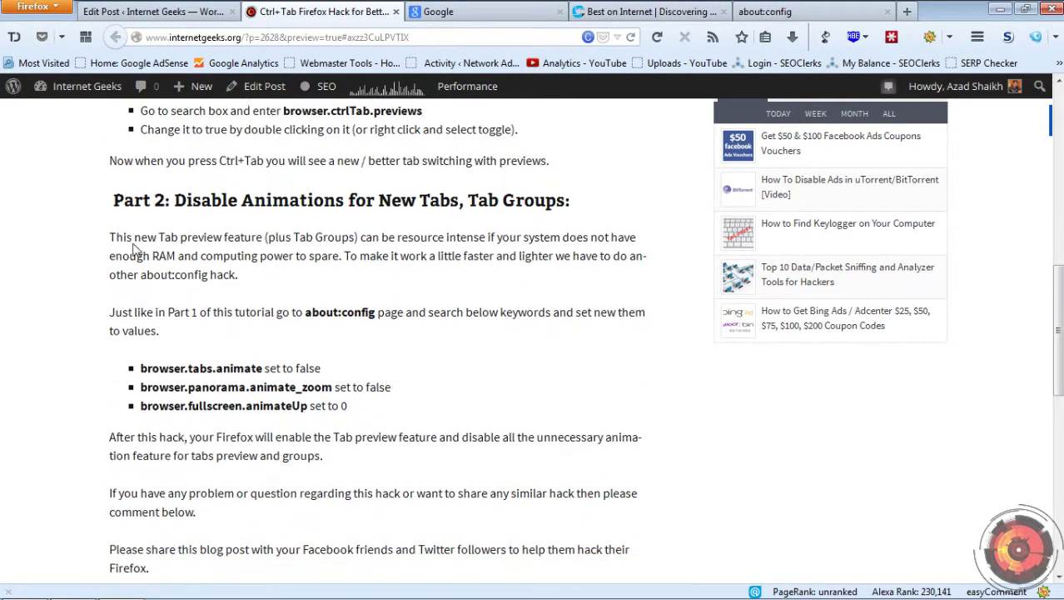
pyautogui.click(779, 17)
pyautogui.click(320, 12)
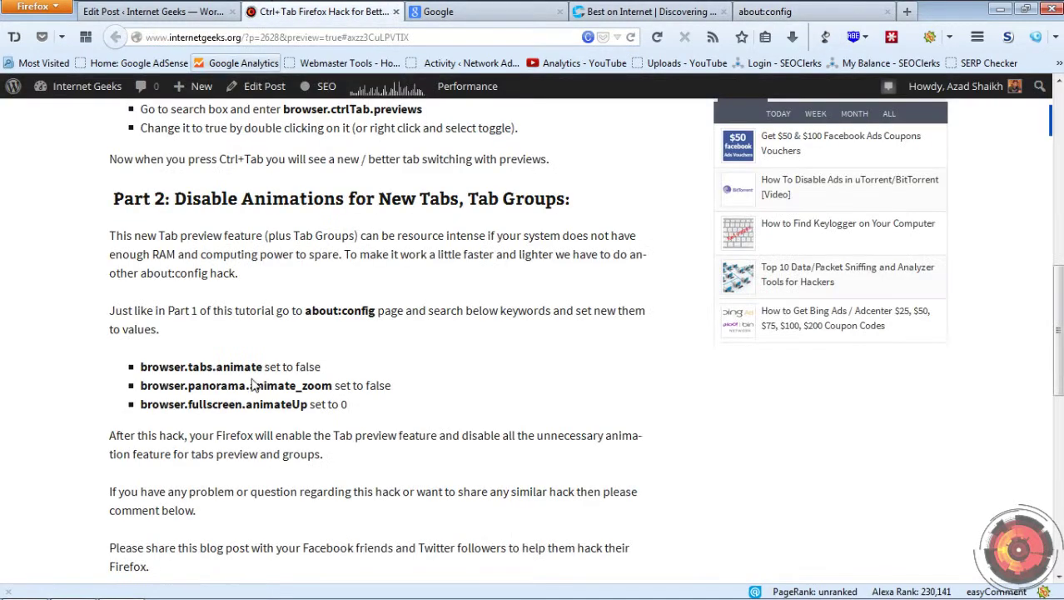
pyautogui.scroll(-1, 244, 429)
pyautogui.scroll(-2, 244, 429)
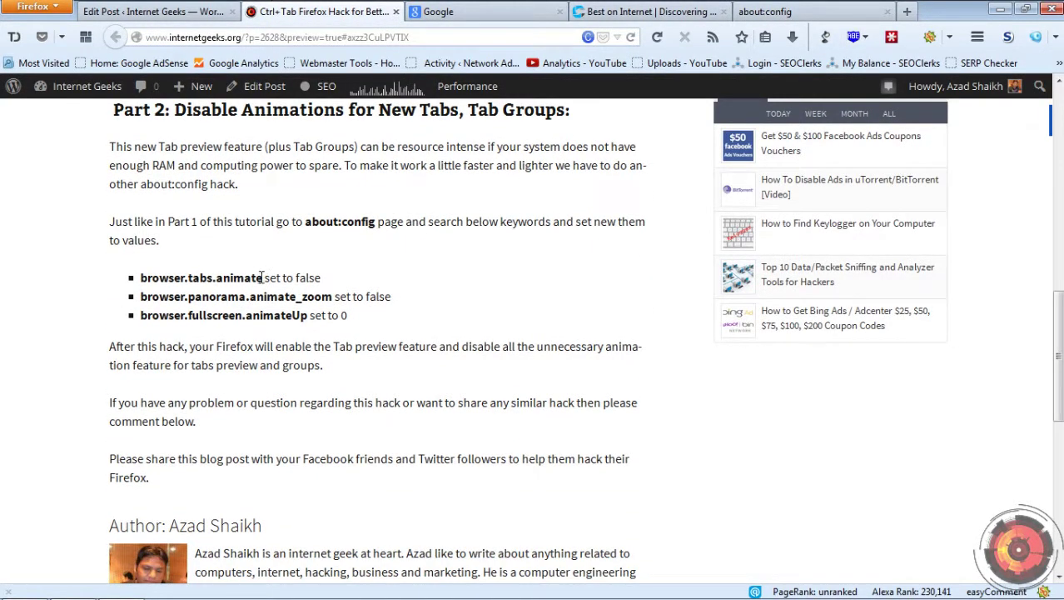
pyautogui.moveTo(262, 277); pyautogui.dragTo(138, 279)
pyautogui.hotkey('ctrl', 'c')
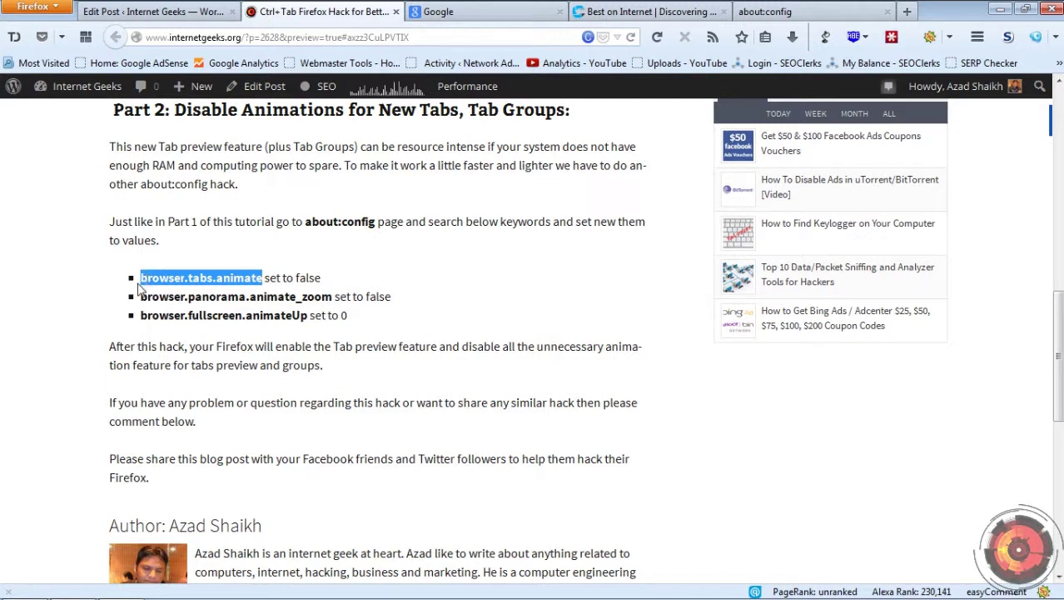
# Search about:config for browser.tabs.animate and set it to false
pyautogui.click(779, 11)
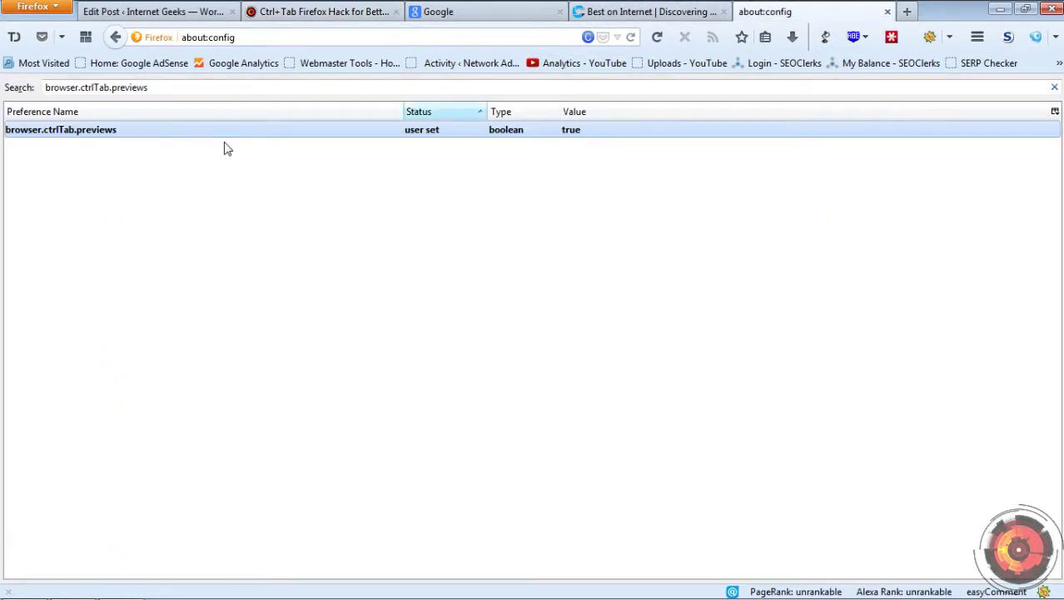
pyautogui.click(183, 86)
pyautogui.hotkey('ctrl', 'a')
pyautogui.hotkey('ctrl', 'v')
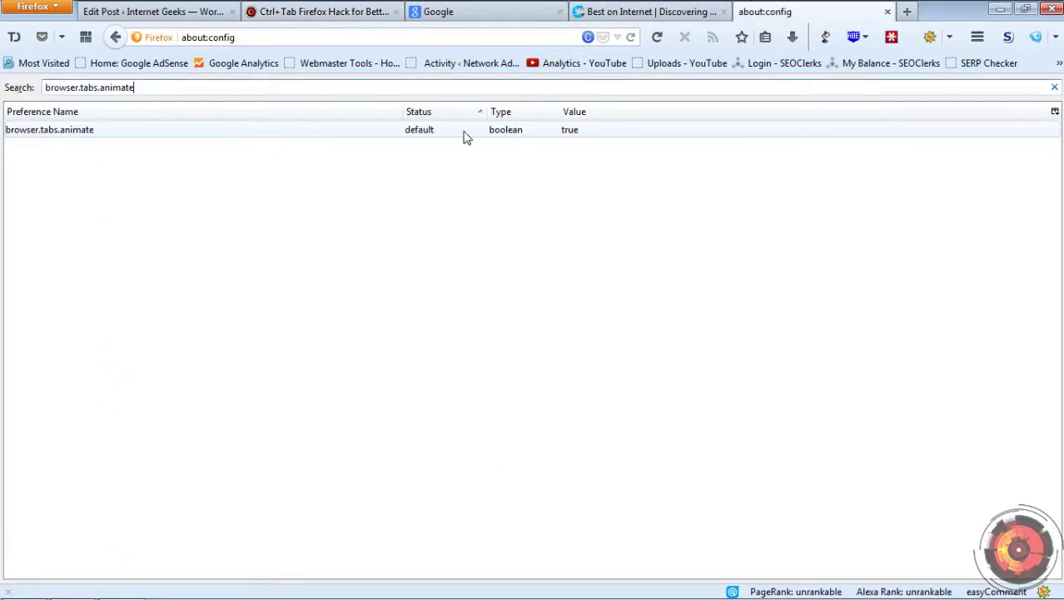
pyautogui.doubleClick(344, 139)
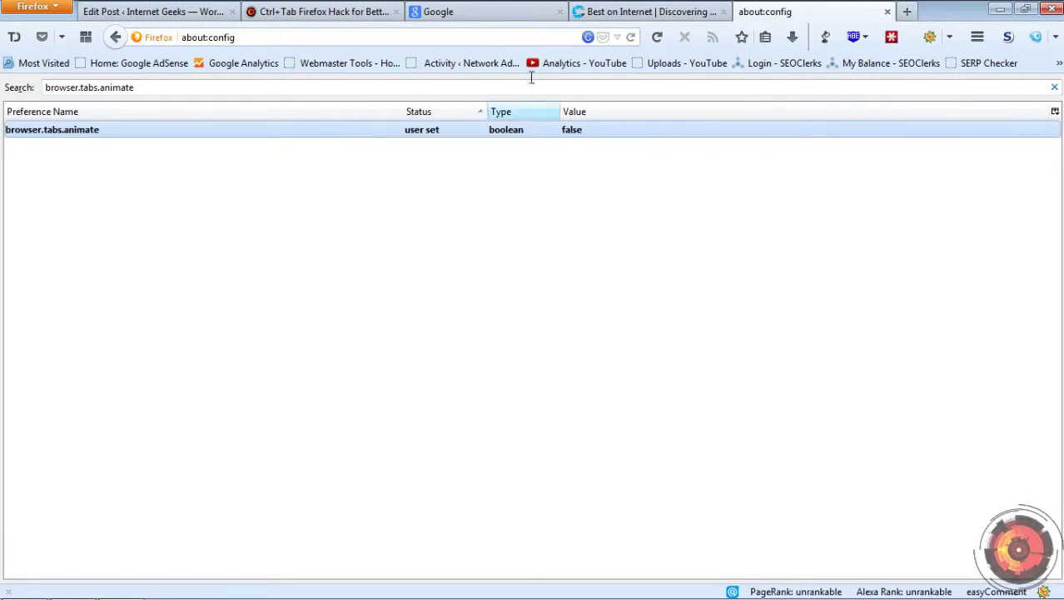
# Copy browser.panorama.animate_zoom from the article and set it to false in about:config
pyautogui.click(345, 10)
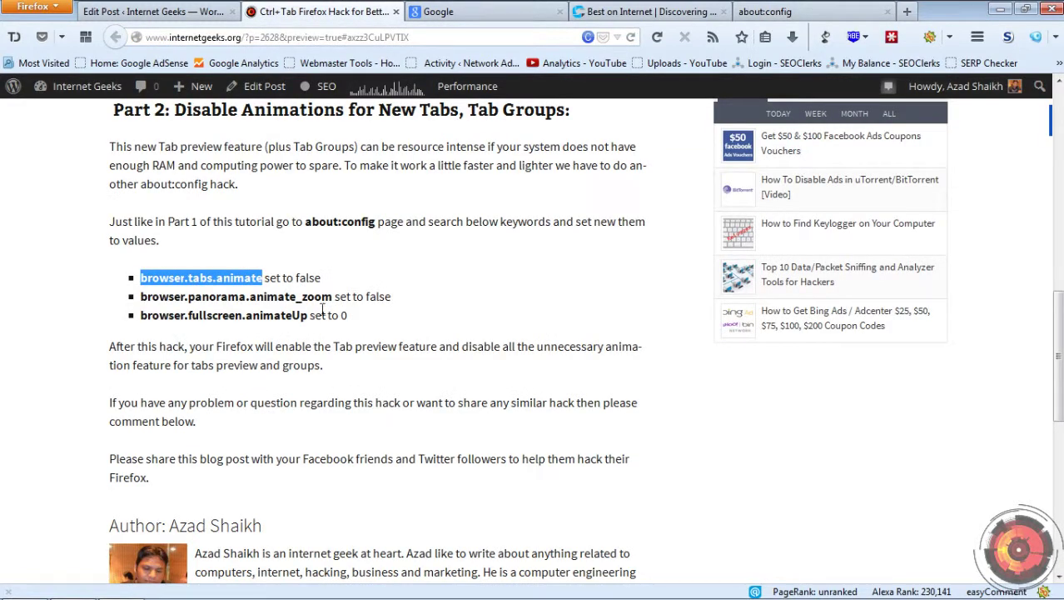
pyautogui.moveTo(334, 296); pyautogui.dragTo(142, 302)
pyautogui.hotkey('ctrl', 'c')
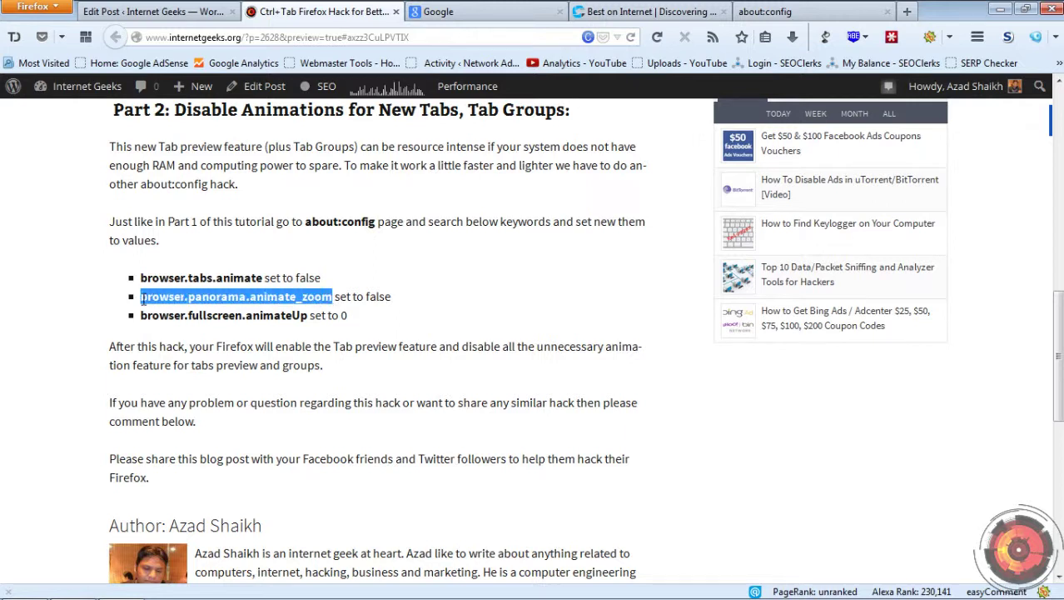
pyautogui.click(754, 10)
pyautogui.tripleClick(234, 90)
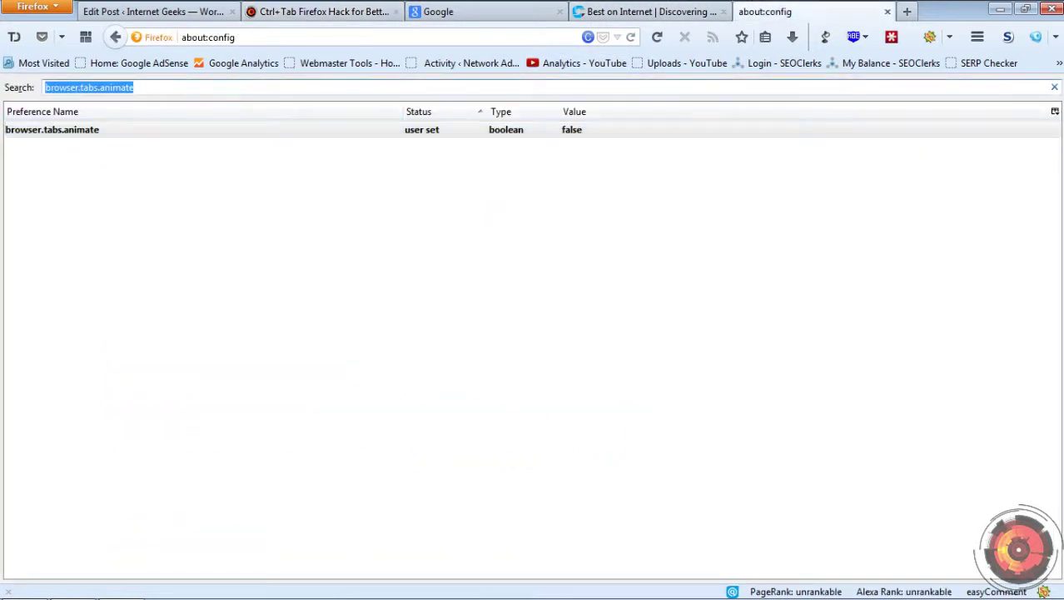
pyautogui.hotkey('ctrl', 'v')
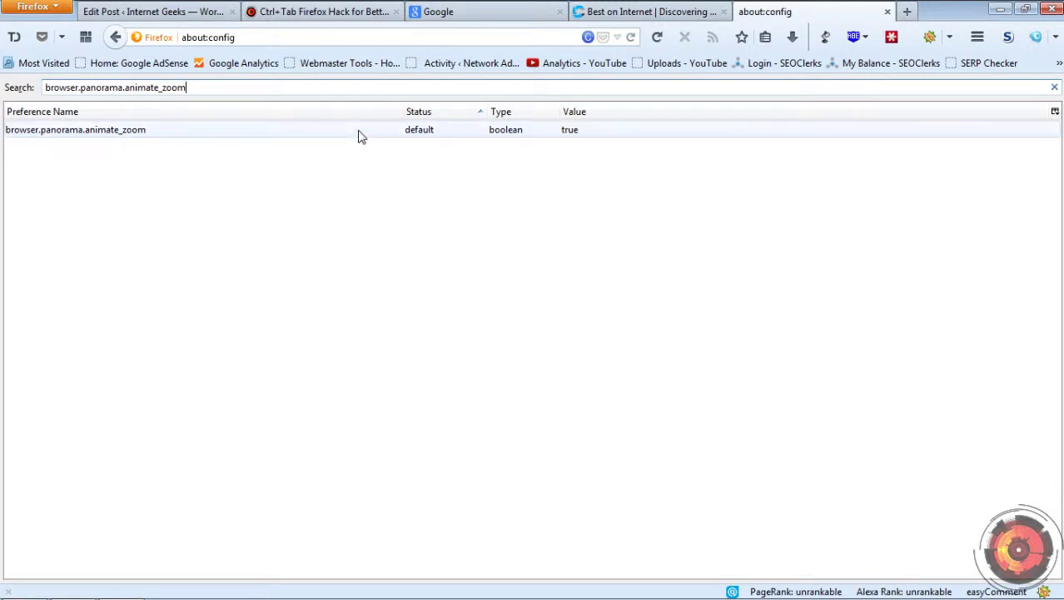
pyautogui.doubleClick(356, 133)
# Copy browser.fullscreen.animateUp from the article and set its value to 0
pyautogui.click(319, 10)
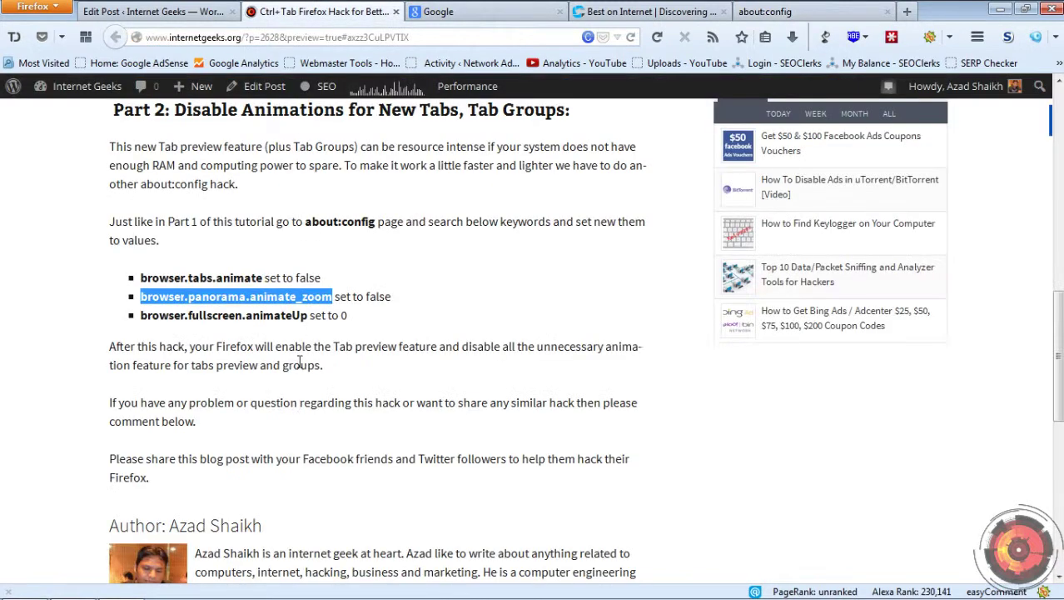
pyautogui.moveTo(307, 314); pyautogui.dragTo(142, 315)
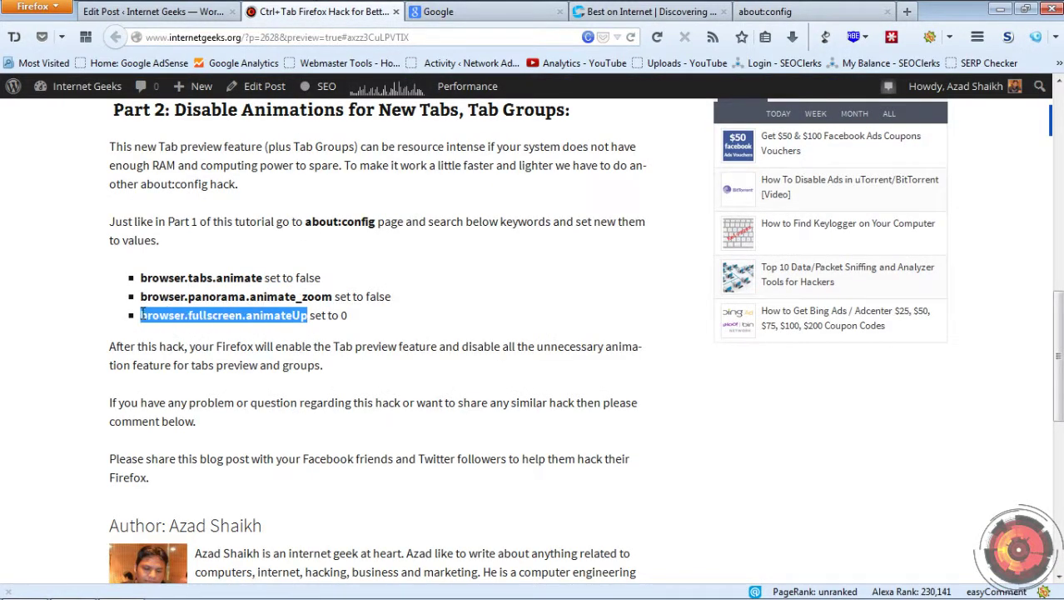
pyautogui.click(837, 12)
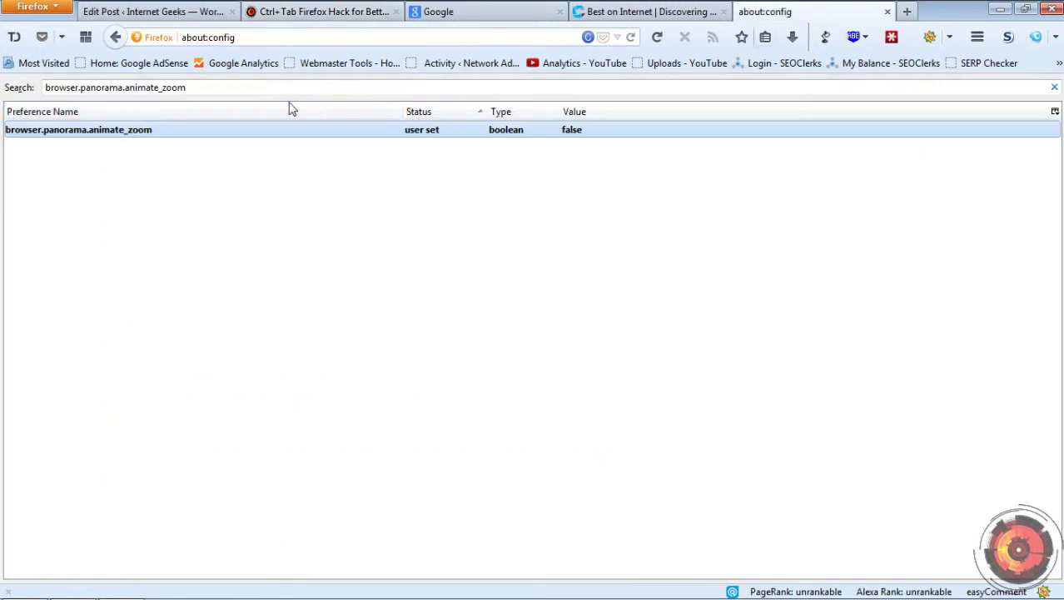
pyautogui.tripleClick(220, 87)
pyautogui.write('browser.fullscreen.animateUp')
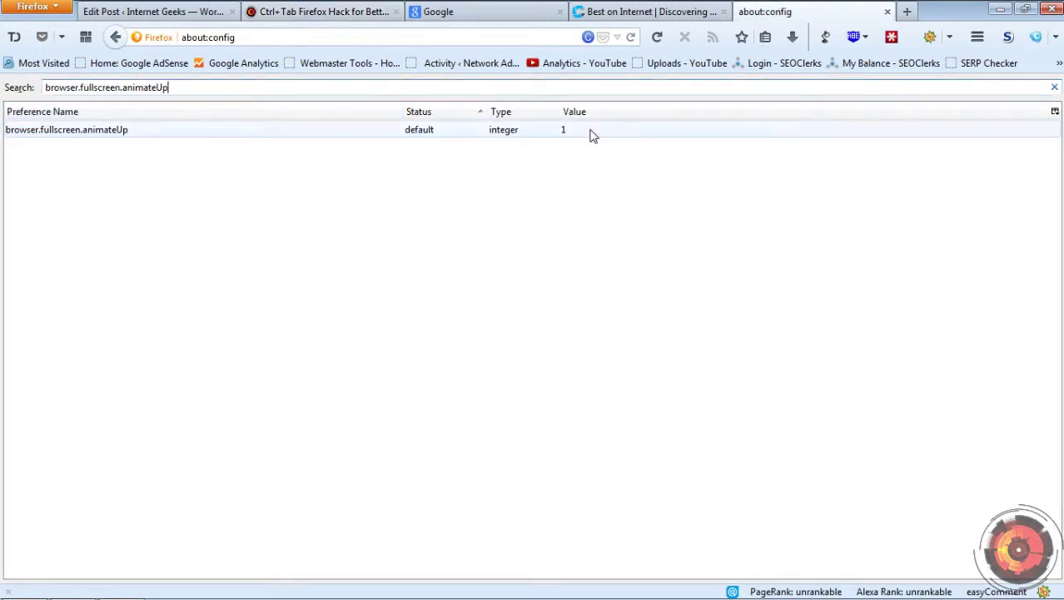
pyautogui.doubleClick(592, 134)
pyautogui.write('0')
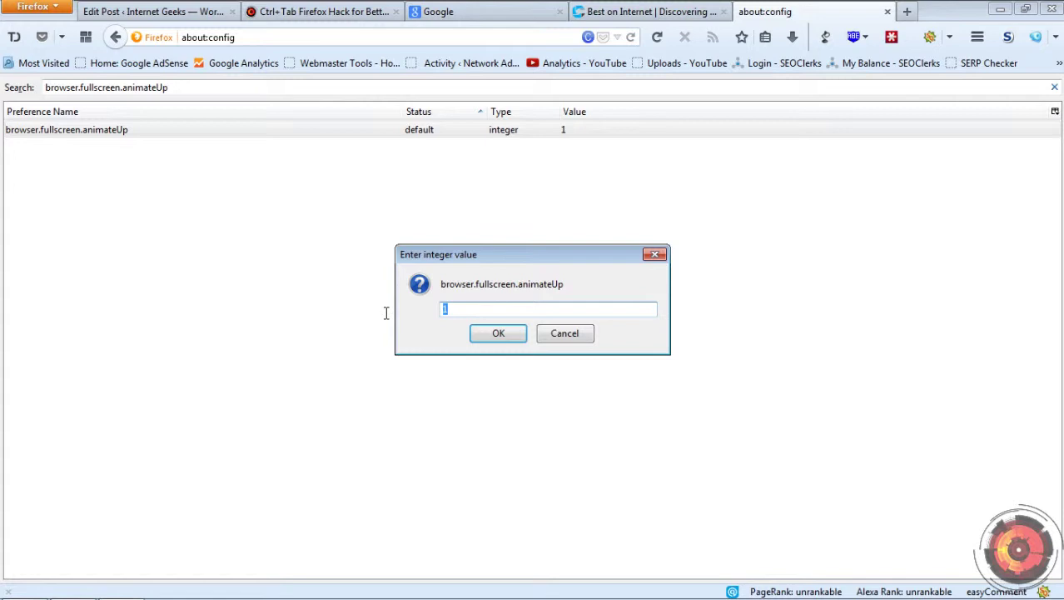
pyautogui.click(498, 337)
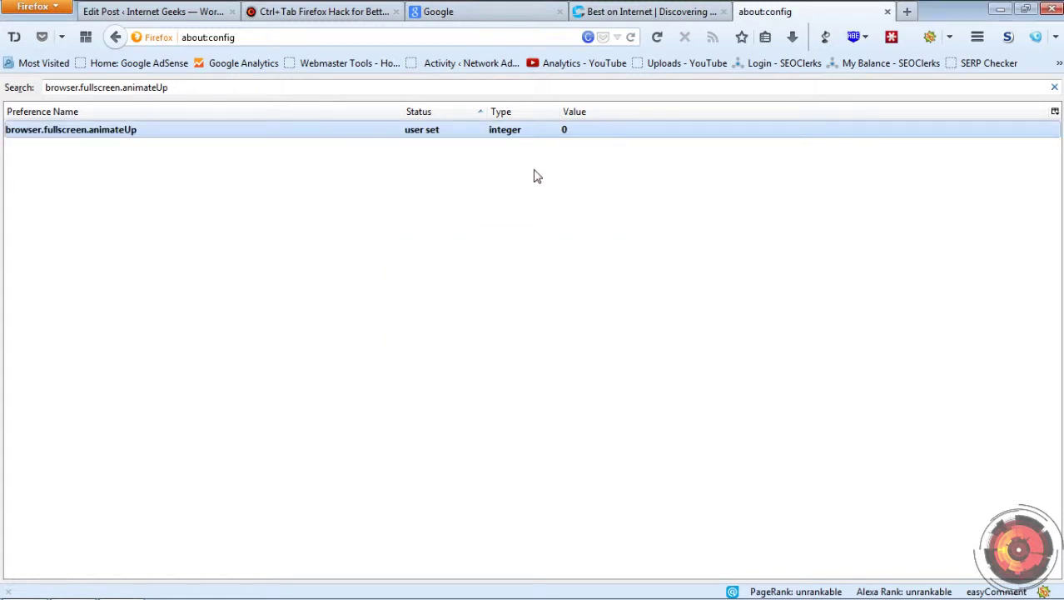
# Check the tab groups overview, close the about:config tab, and return to the Ctrl+Tab hack article
pyautogui.click(85, 37)
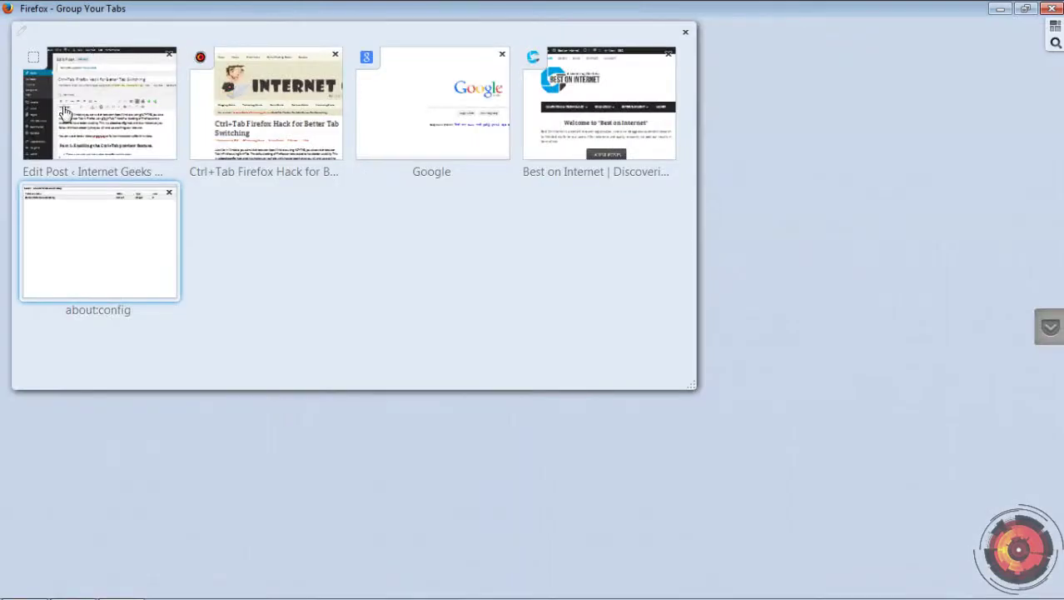
pyautogui.click(402, 111)
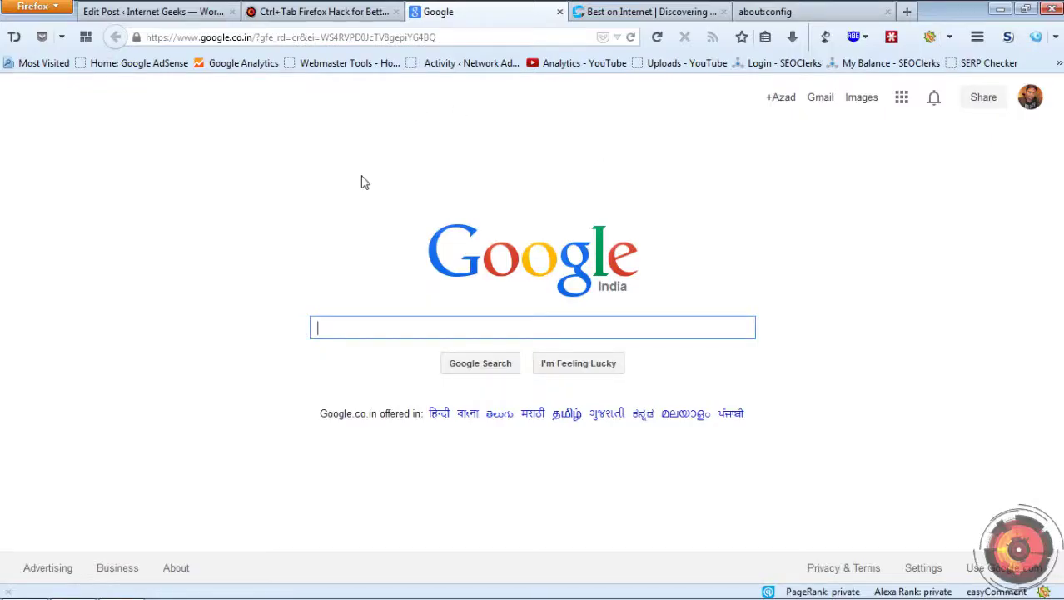
pyautogui.click(833, 14)
pyautogui.click(887, 11)
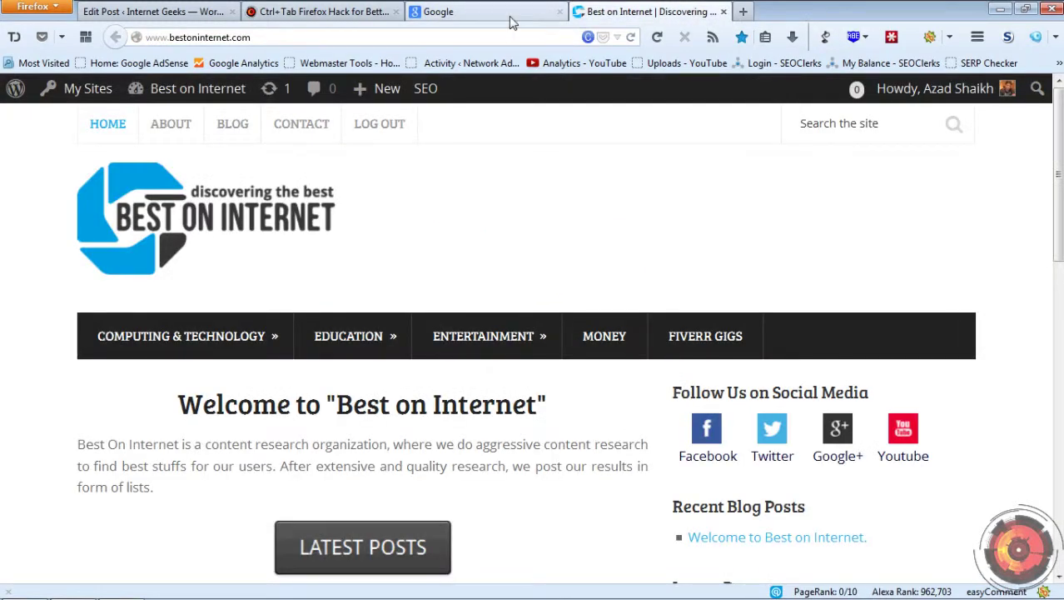
pyautogui.click(357, 20)
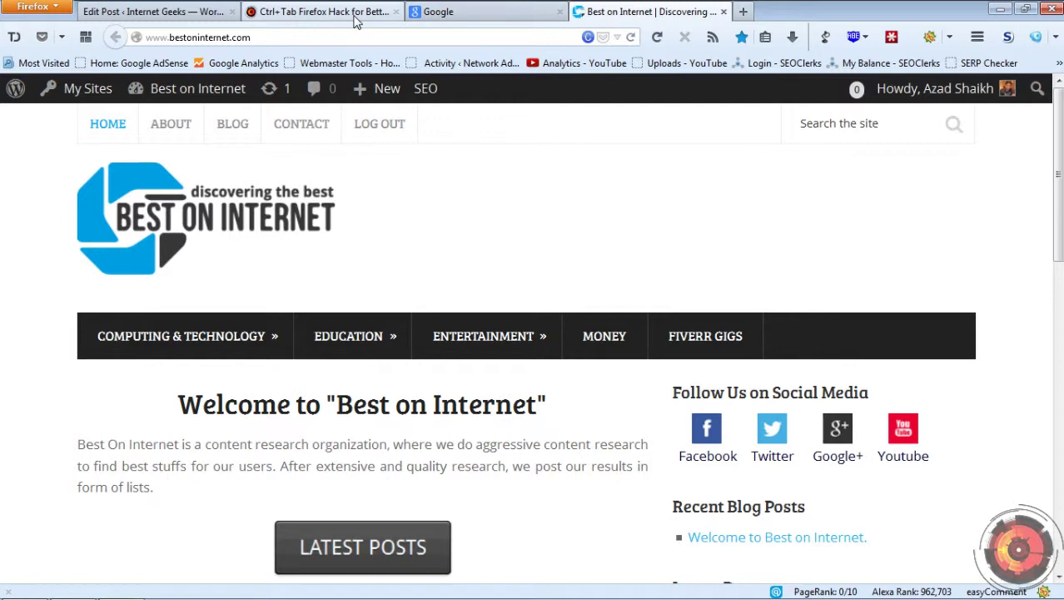
pyautogui.click(351, 274)
pyautogui.scroll(2, 368, 276)
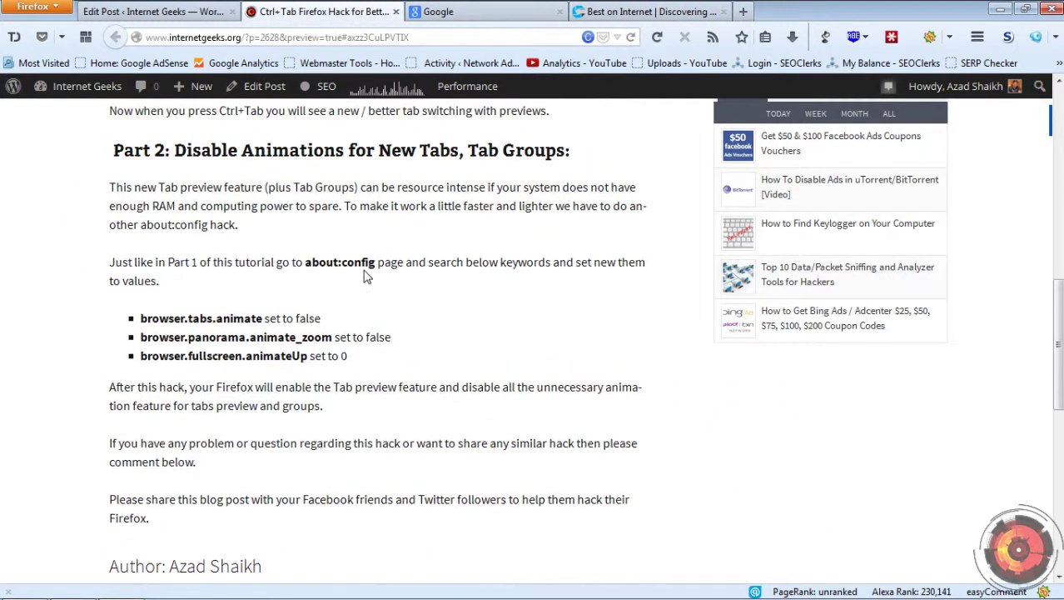
pyautogui.scroll(1, 396, 345)
pyautogui.scroll(4, 398, 341)
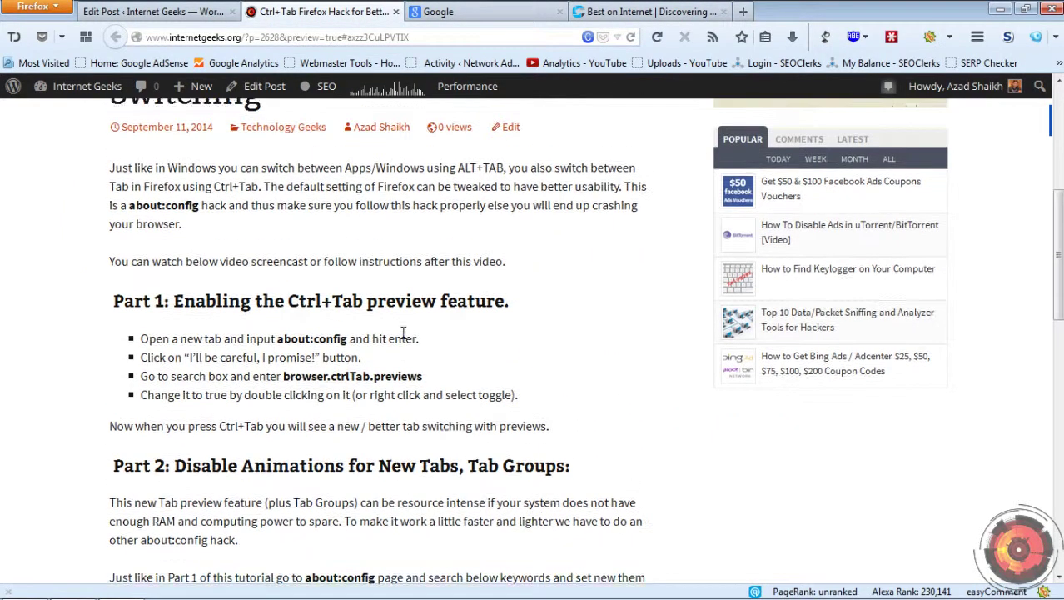
pyautogui.scroll(3, 403, 332)
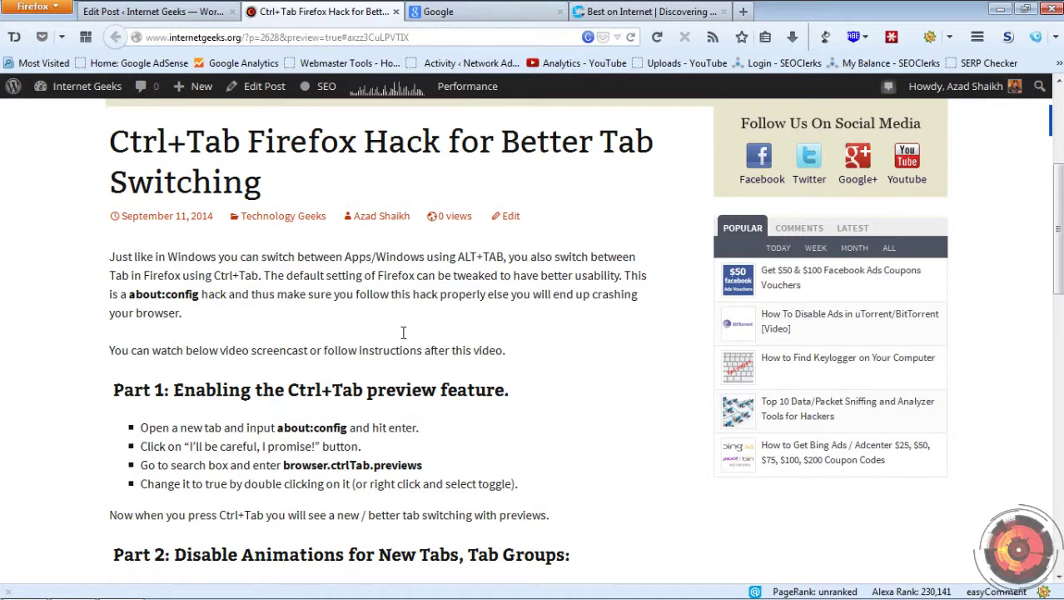
pyautogui.hotkey('ctrl', 'Tab')
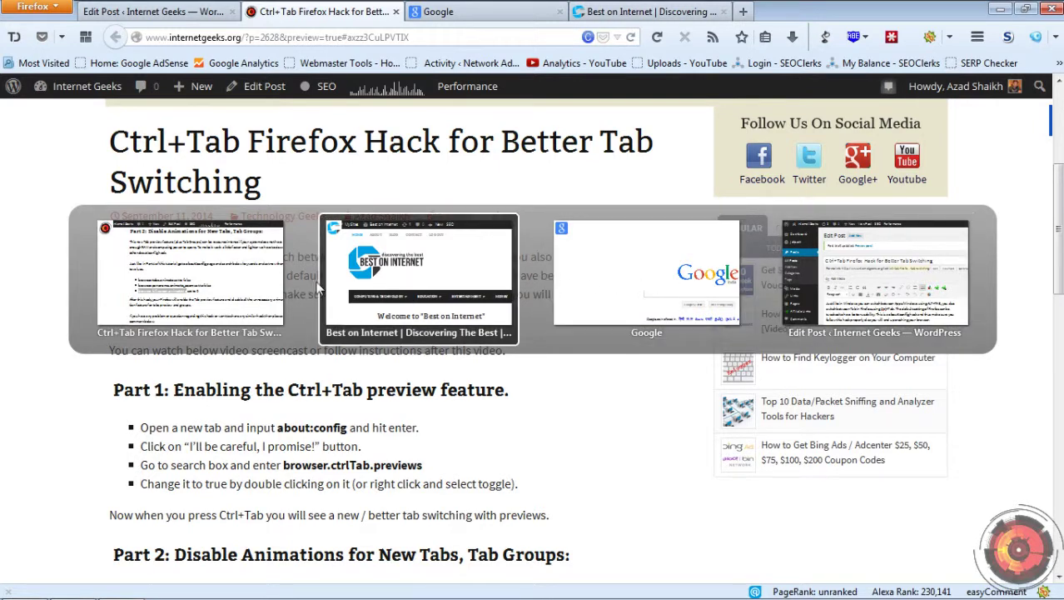
pyautogui.click(414, 285)
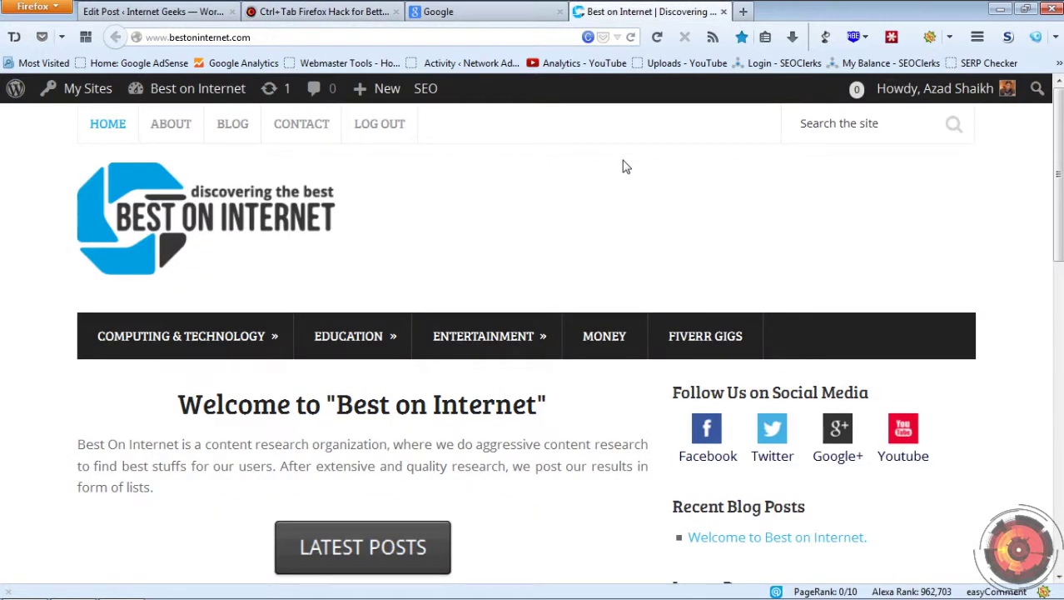
pyautogui.click(333, 13)
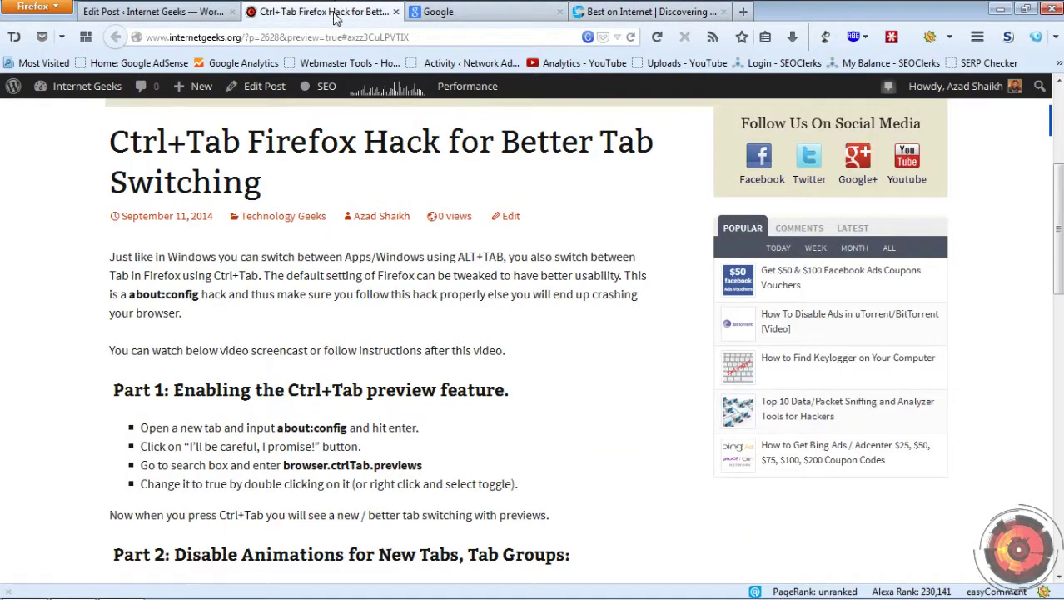